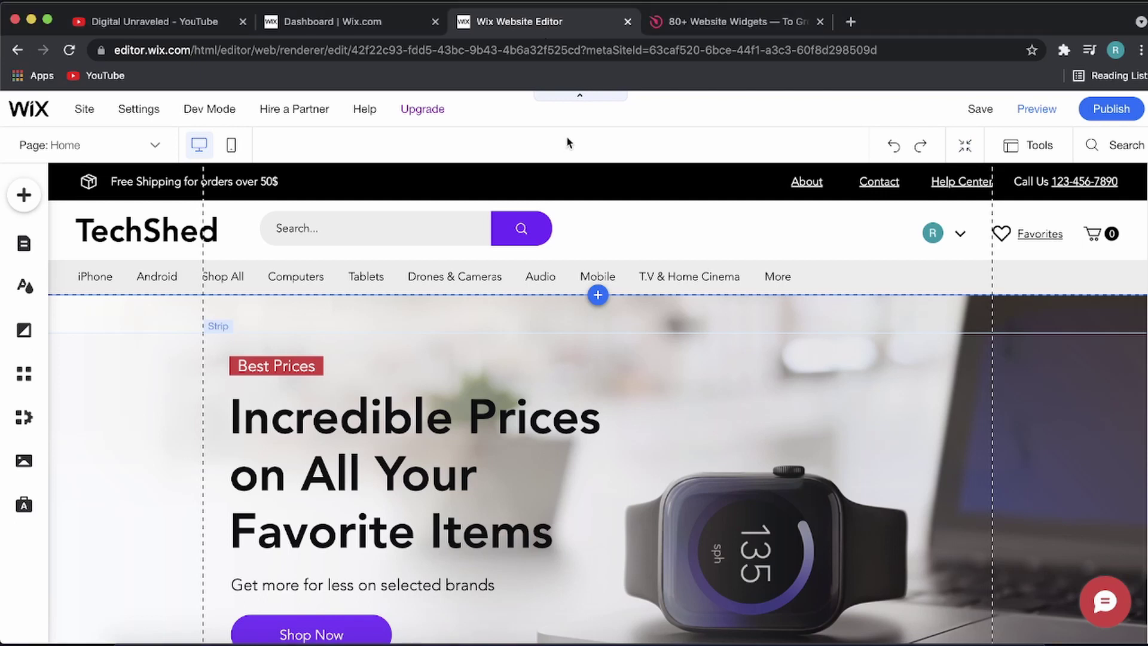
- Switch to the '80+ Website Widgets' Elfsight browser tab
left_click(721, 28)
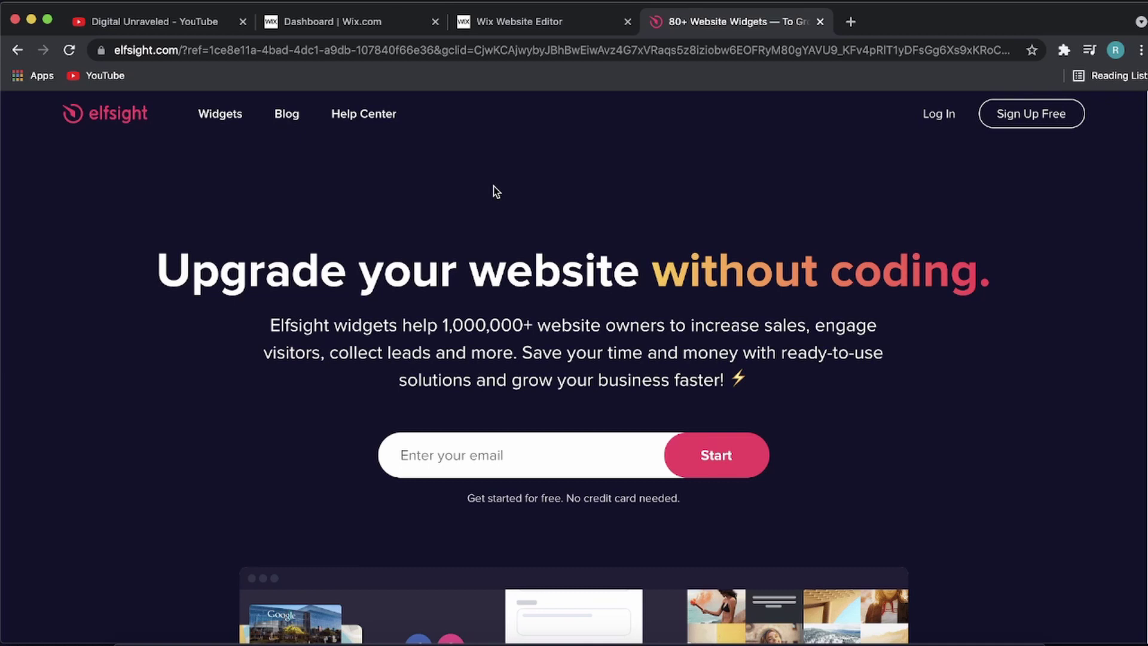
- Sign up free on Elfsight with Google, choosing the account in the popup
left_click(1034, 122)
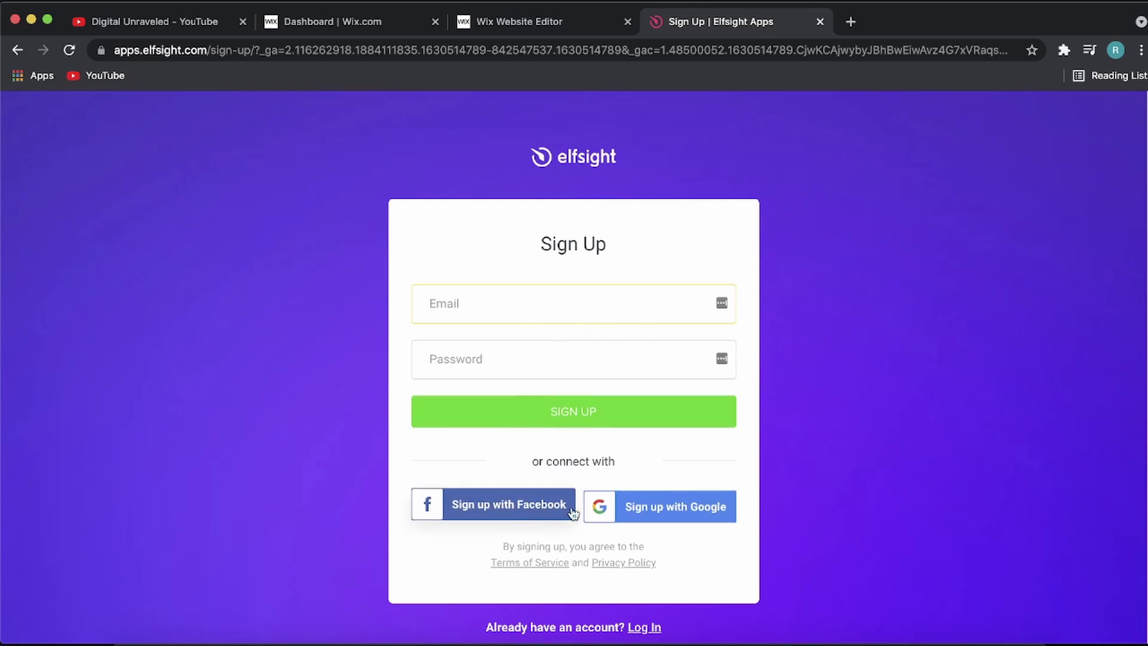
left_click(641, 512)
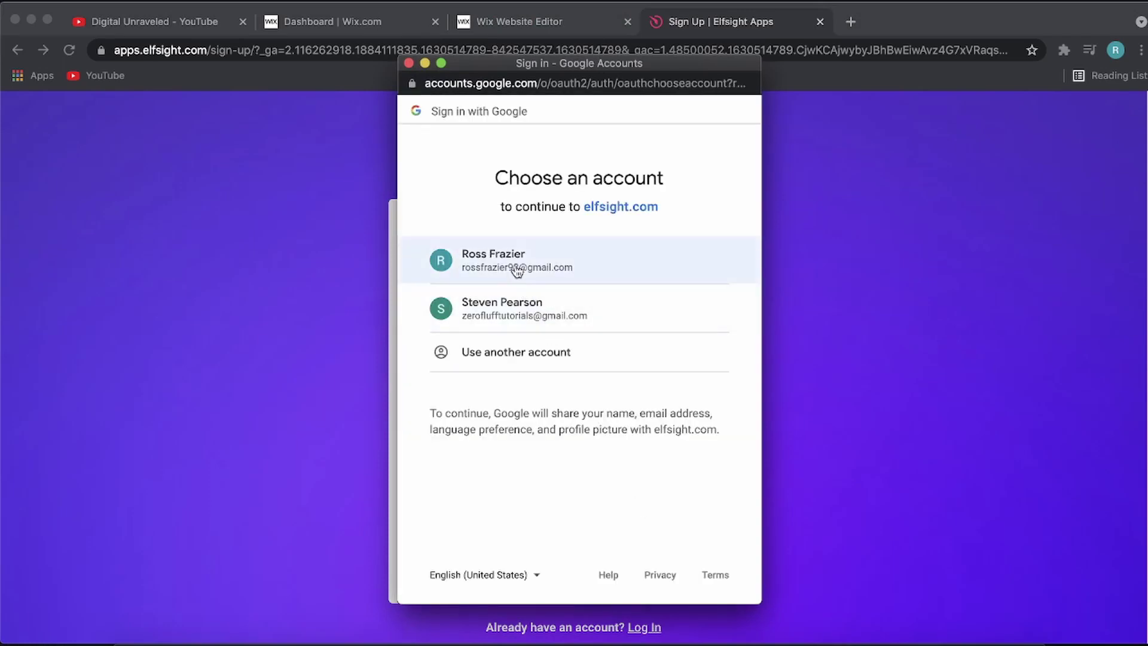
left_click(517, 270)
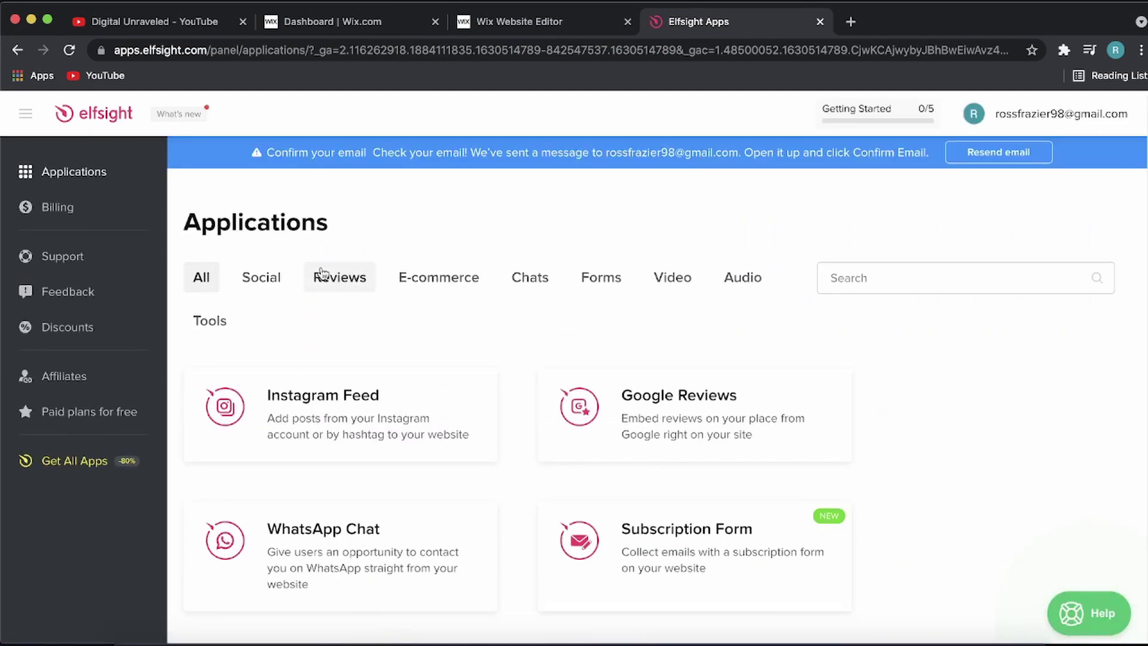
- Filter to Social apps and create a new Facebook Feed widget
left_click(267, 283)
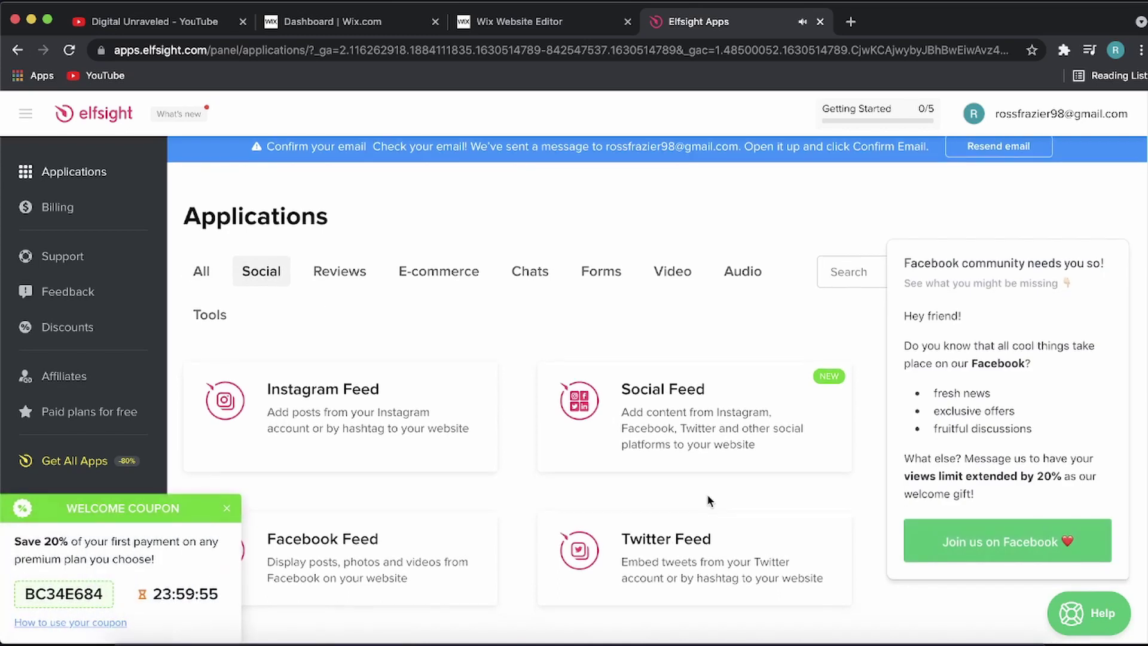
scroll(707, 496, "down", 6)
scroll(409, 371, "up", 3)
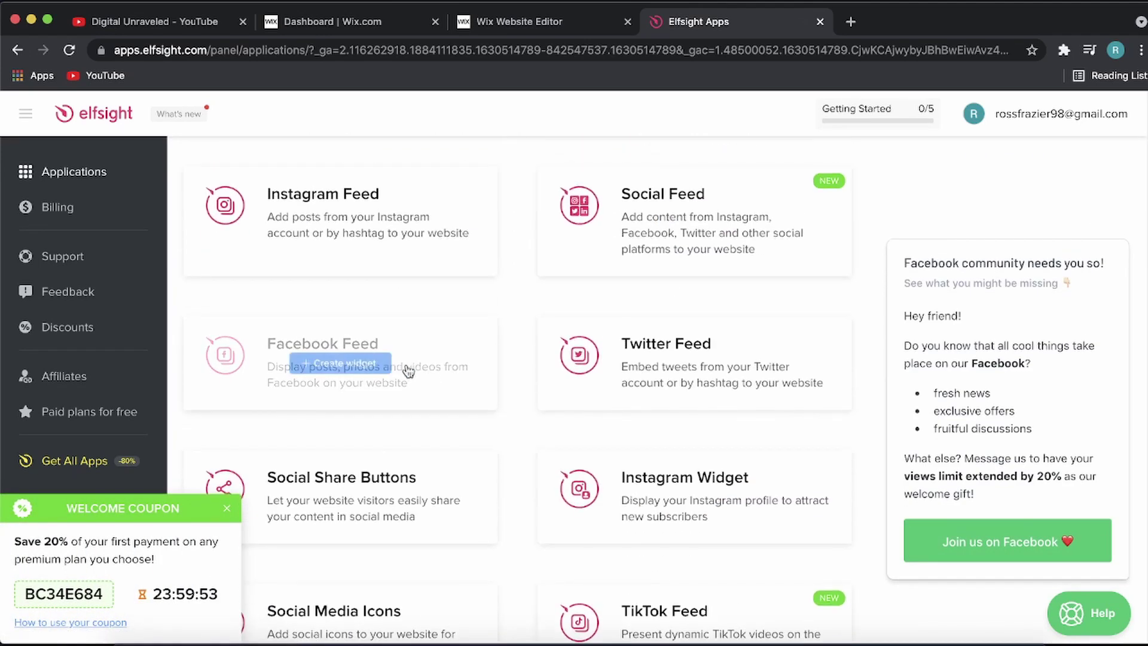
left_click(342, 361)
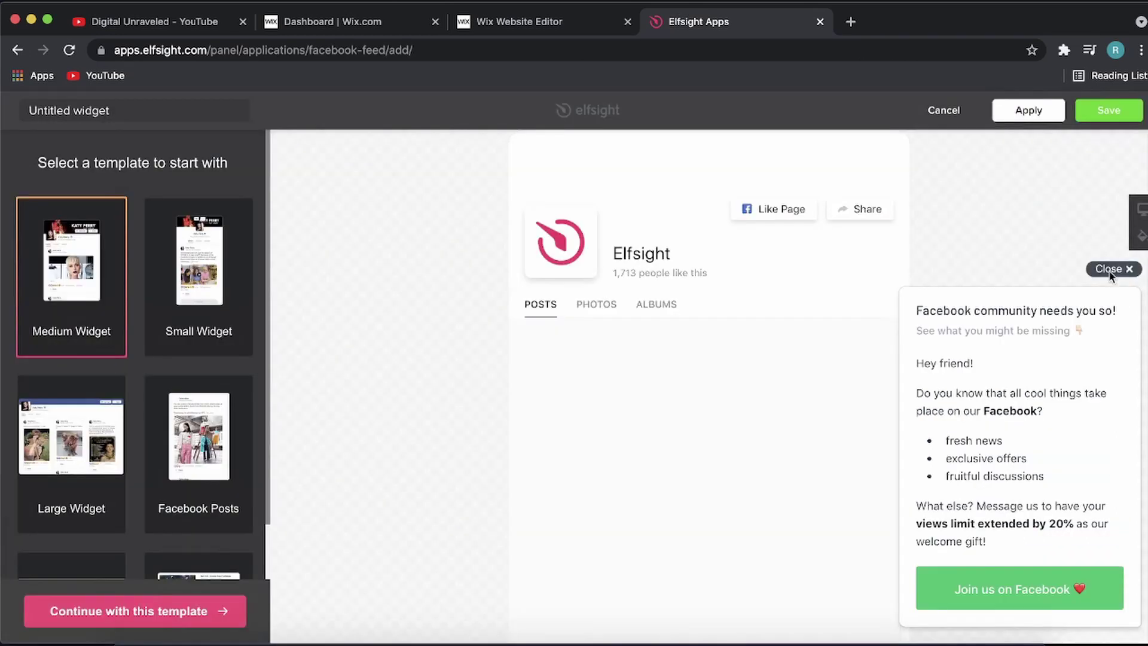
- Dismiss the Facebook community popup and pick the Small Widget template
left_click(1109, 270)
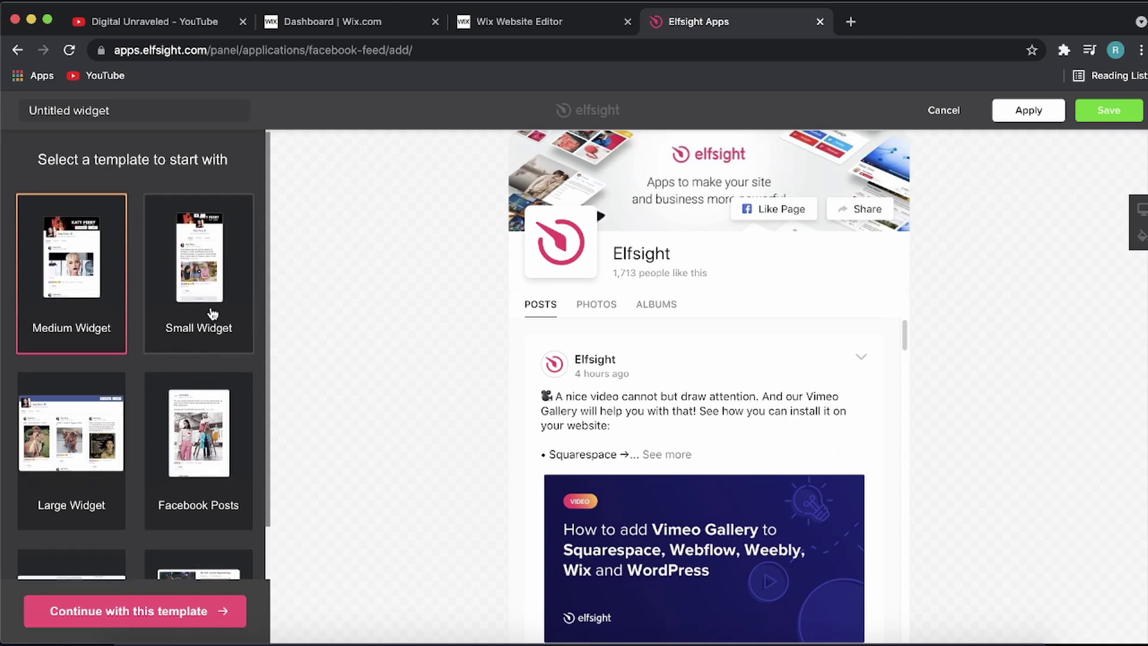
scroll(212, 314, "down", 4)
scroll(214, 313, "up", 3)
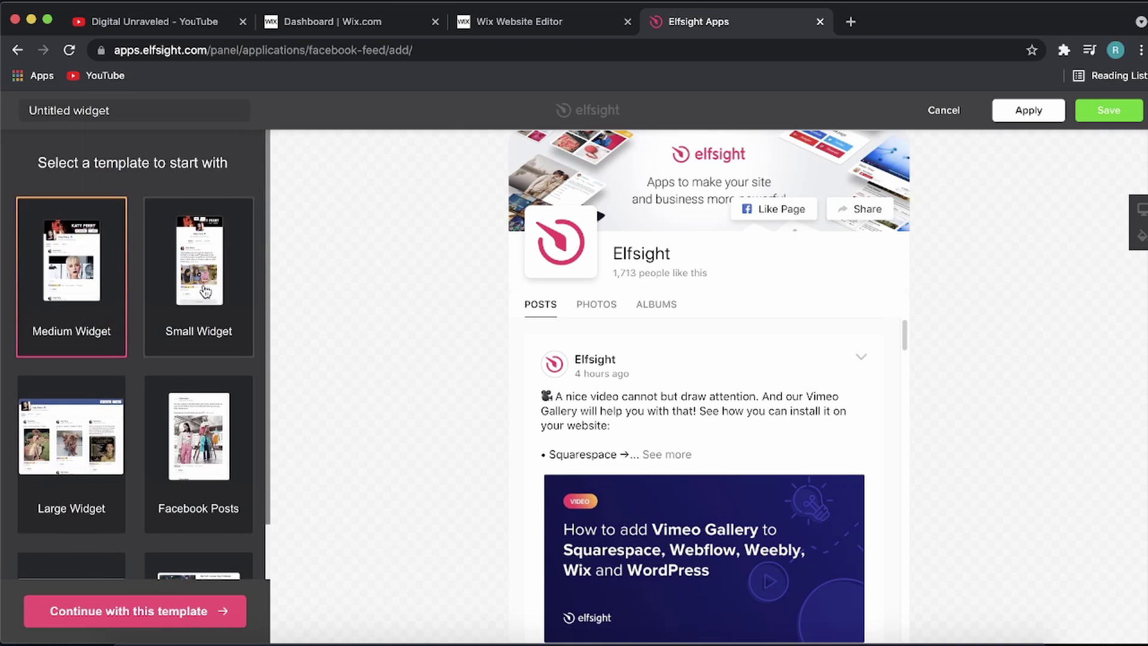
left_click(207, 292)
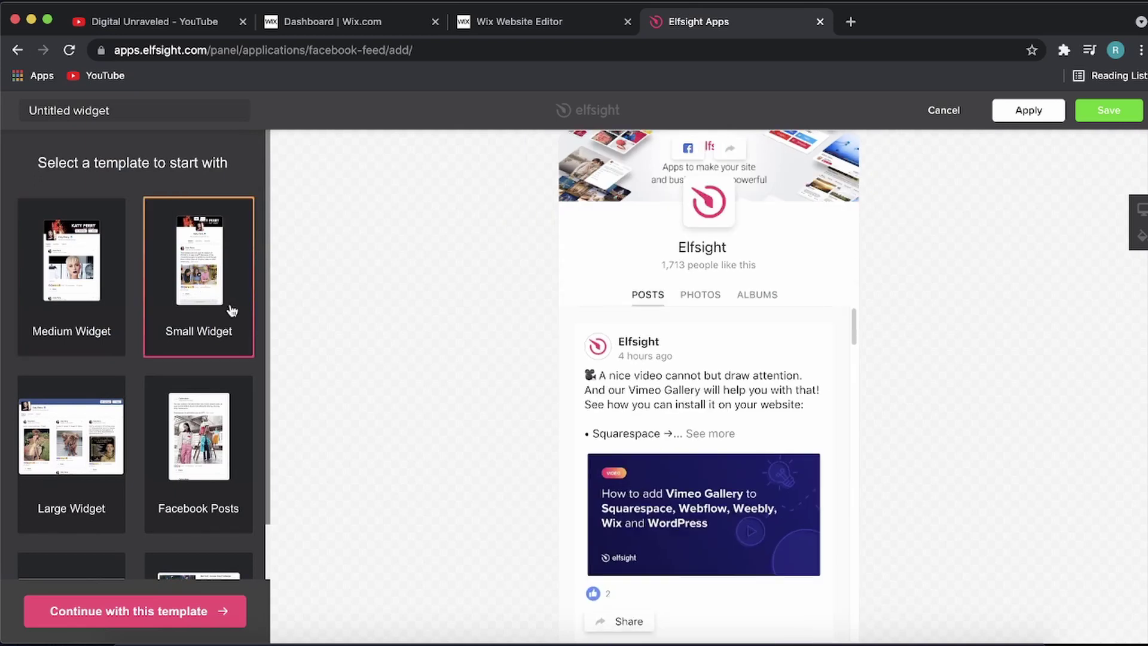
- Rename the widget to 'Facebook Feed' and proceed with the template
left_click_drag(125, 111, 29, 112)
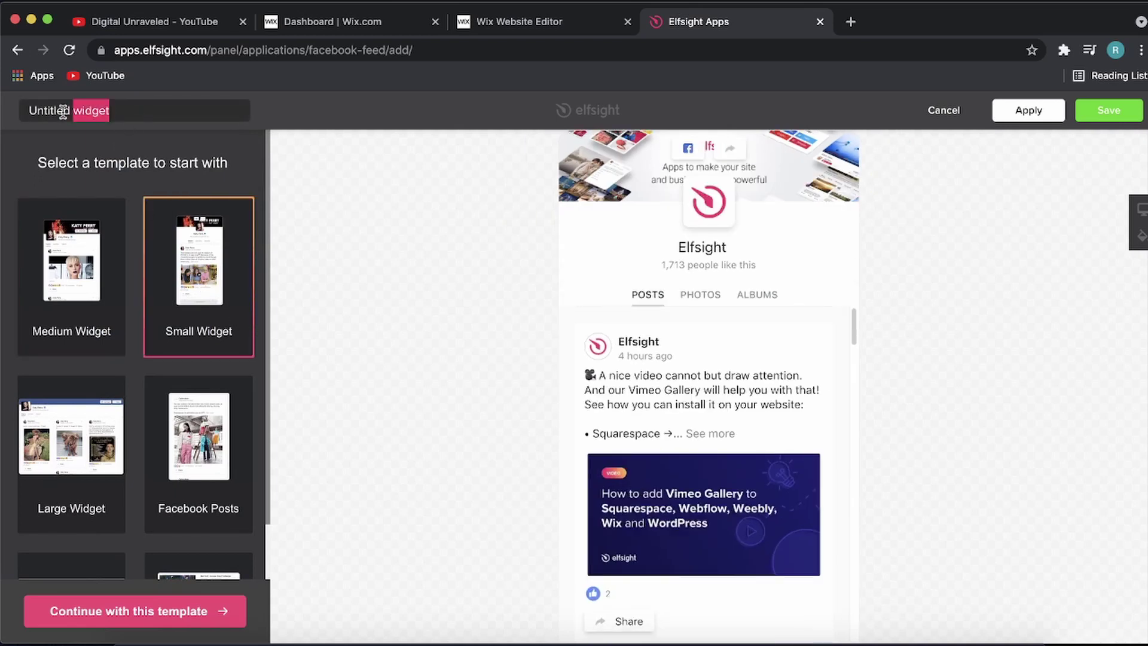
type("Facebook Fe")
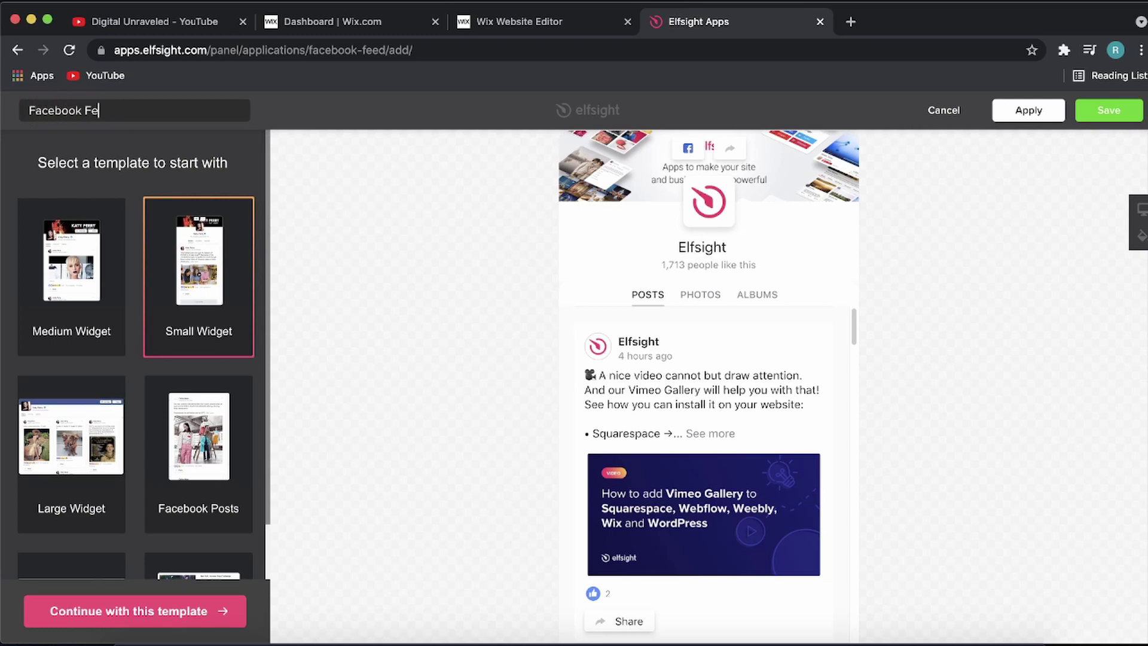
type("d")
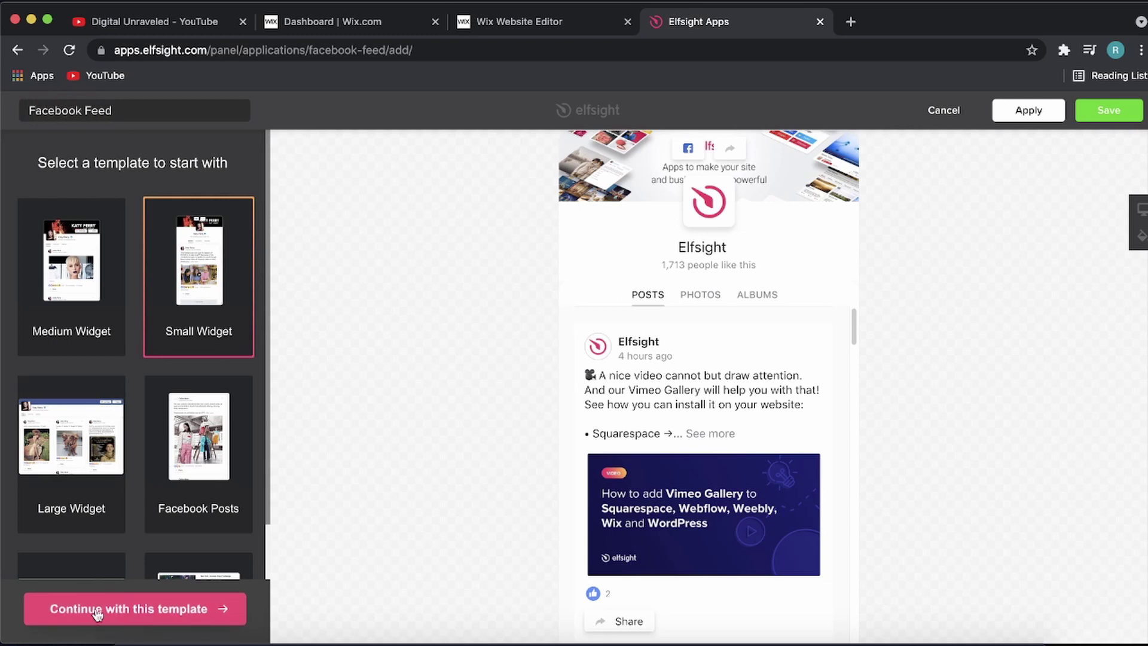
left_click(148, 617)
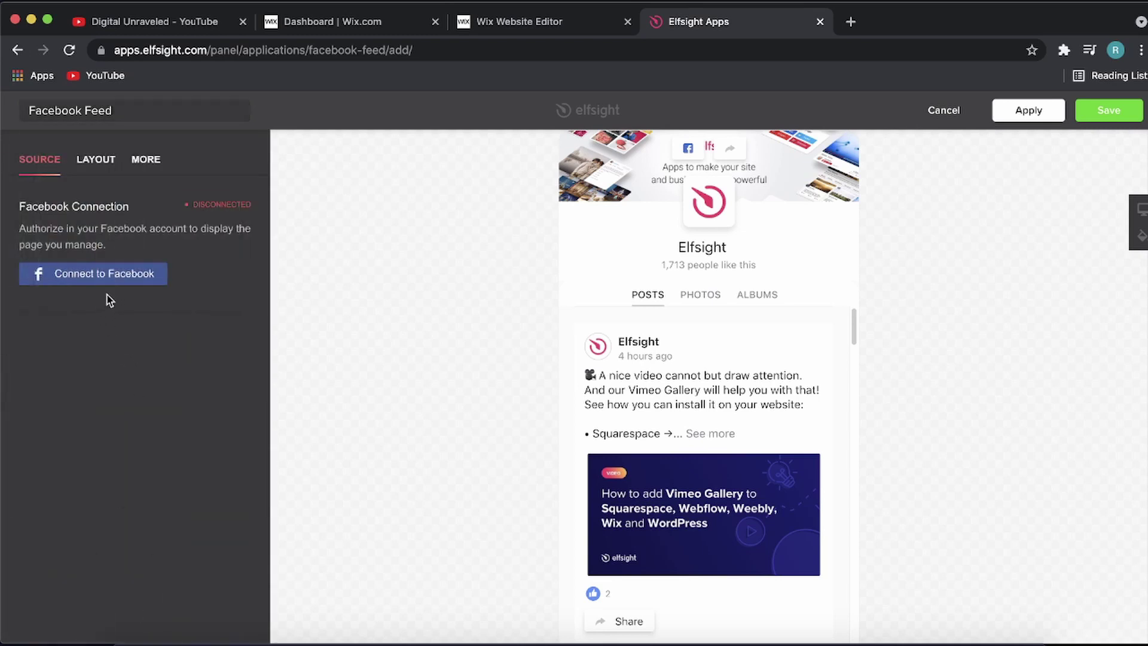
- Connect the widget to Facebook by logging in with the saved credentials
left_click(121, 281)
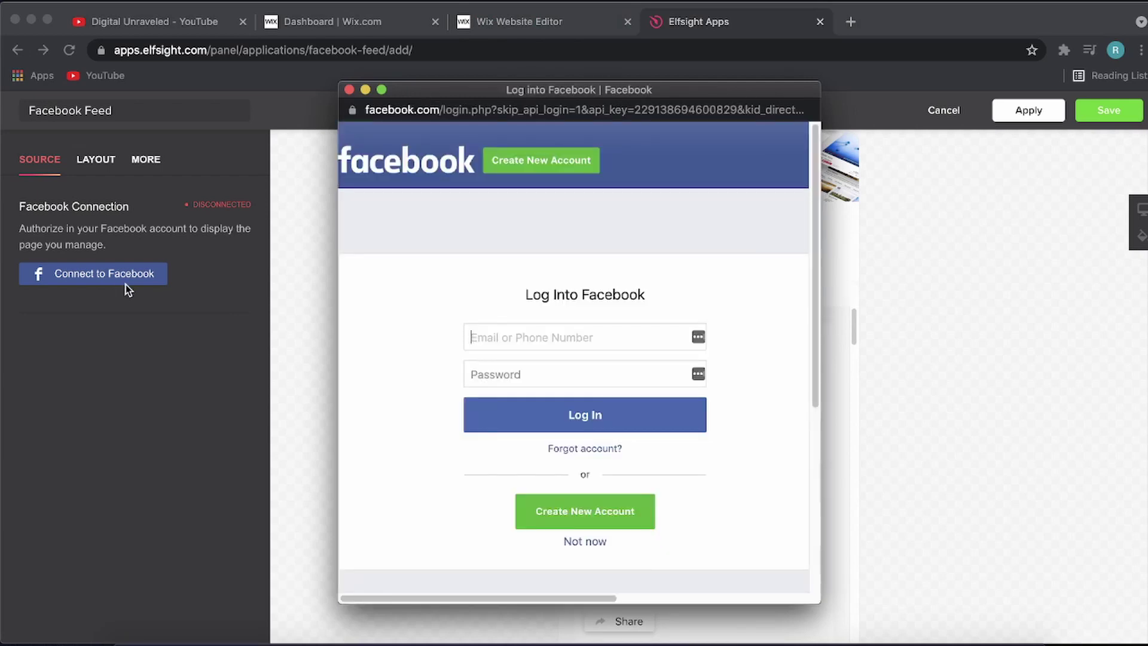
type("rossfr")
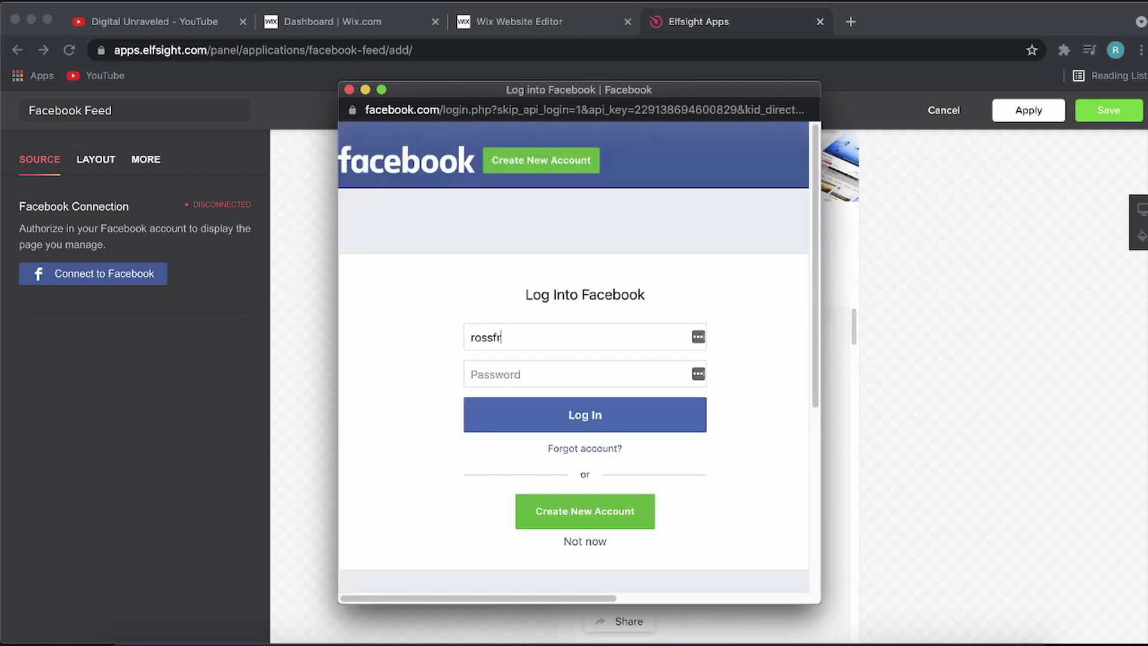
left_click(604, 418)
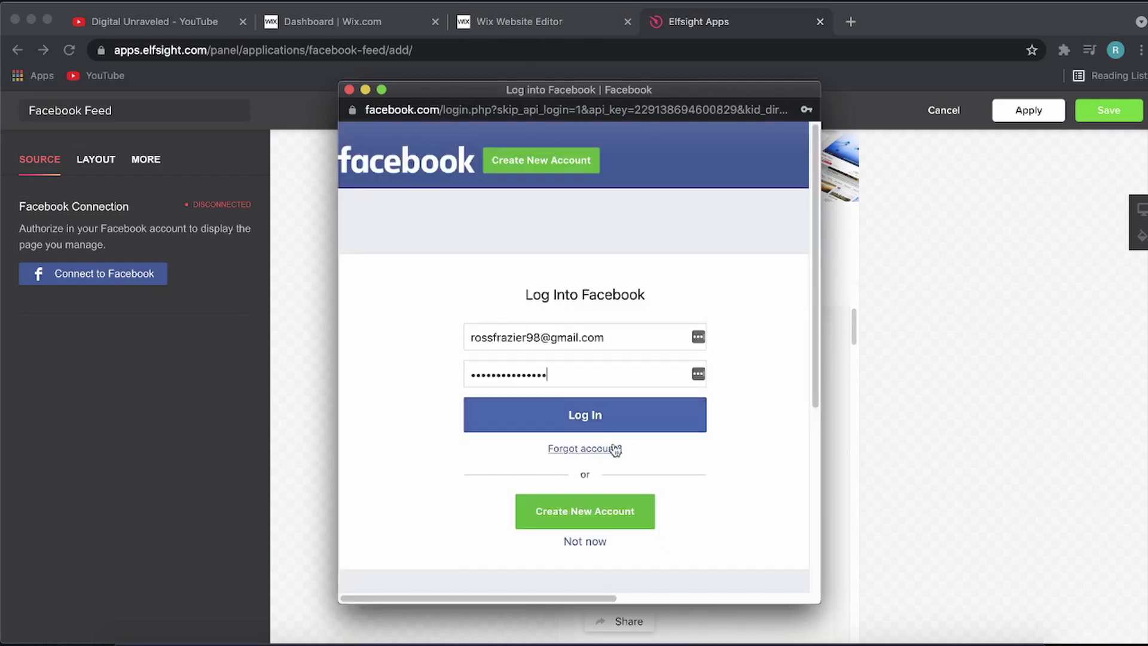
left_click(595, 420)
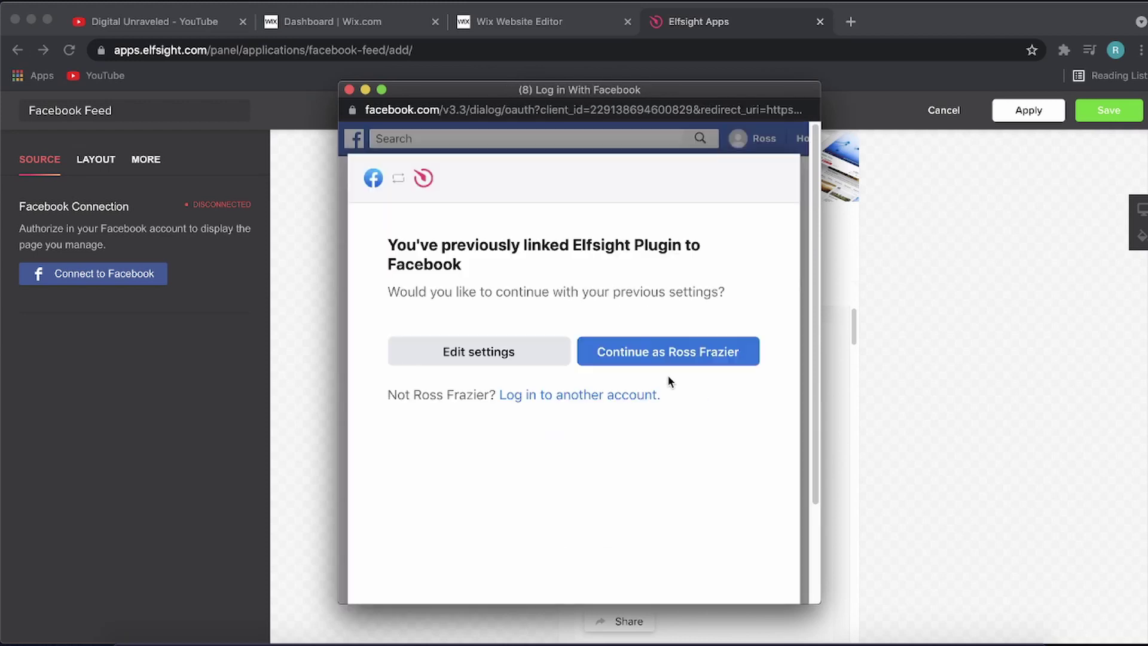
left_click(670, 361)
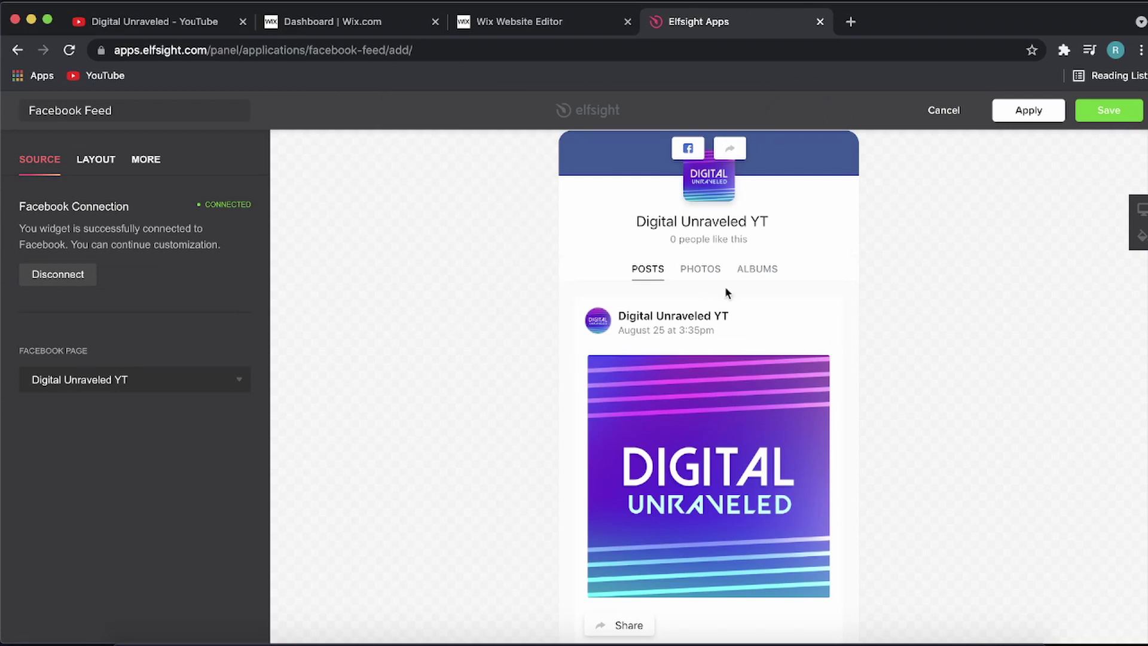
- Confirm Digital Unraveled YT as the feed's Facebook page
left_click(232, 380)
left_click(114, 407)
left_click(238, 382)
left_click(126, 405)
- Save the widget on the free Lite plan, copy its embed code, and return to Wix
left_click(1109, 110)
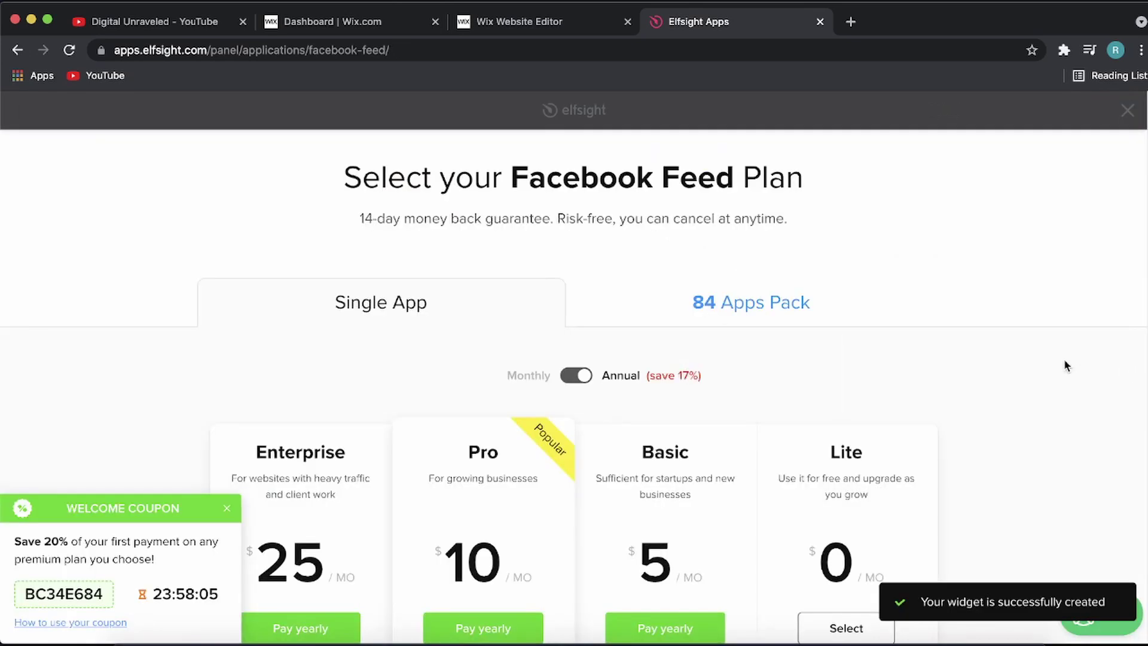
scroll(1064, 361, "down", 5)
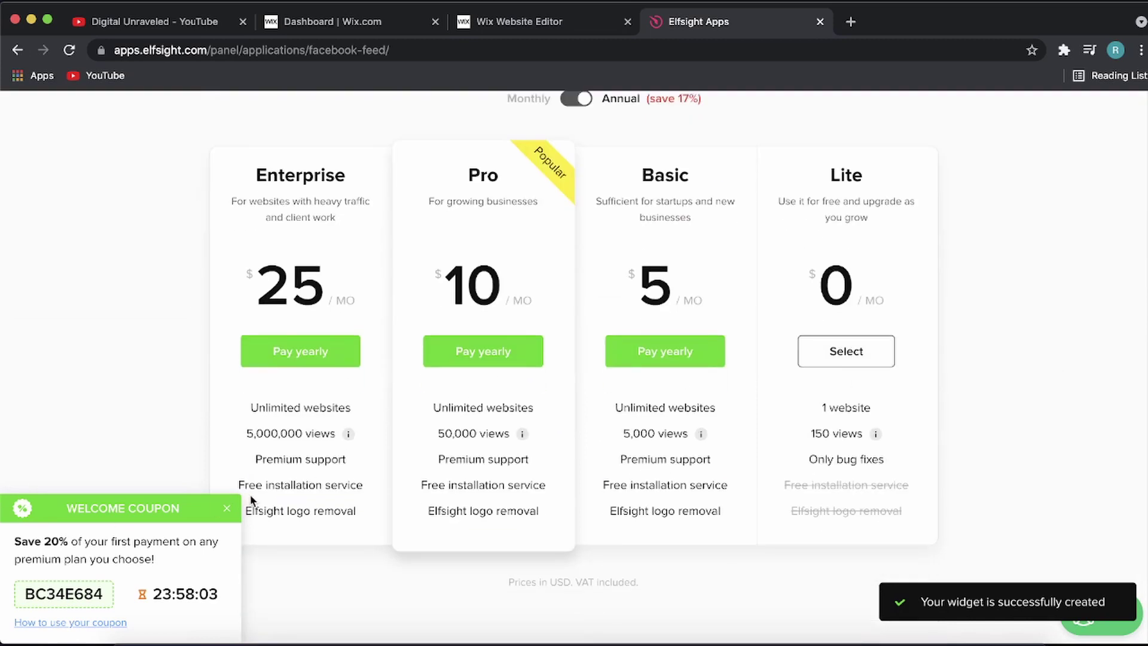
left_click(227, 509)
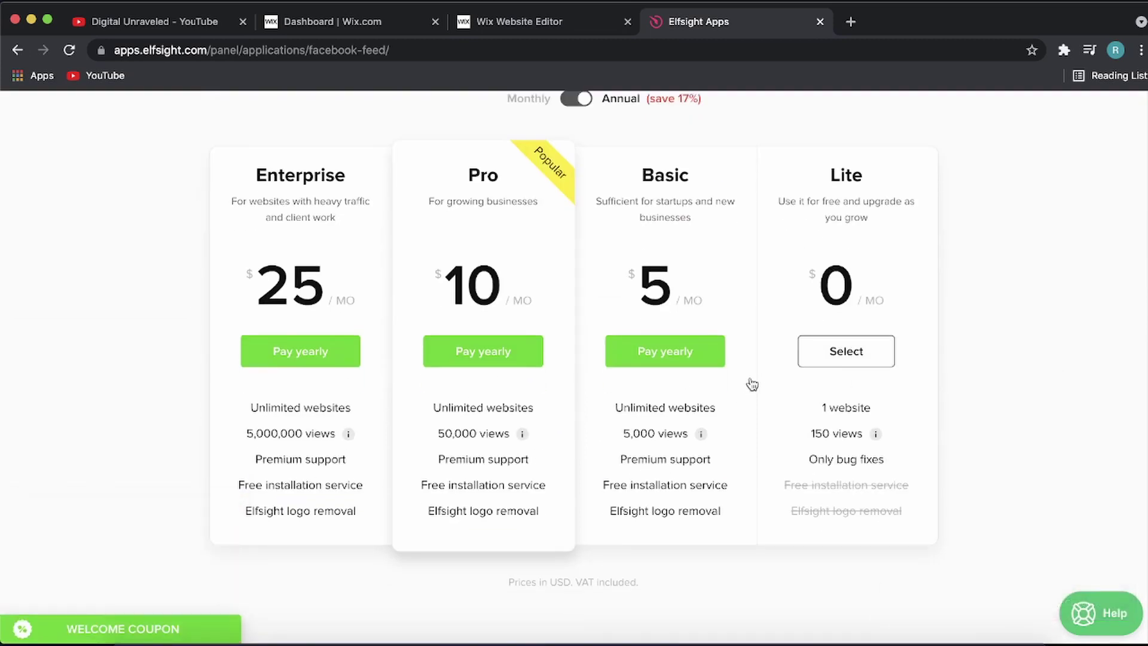
left_click(845, 353)
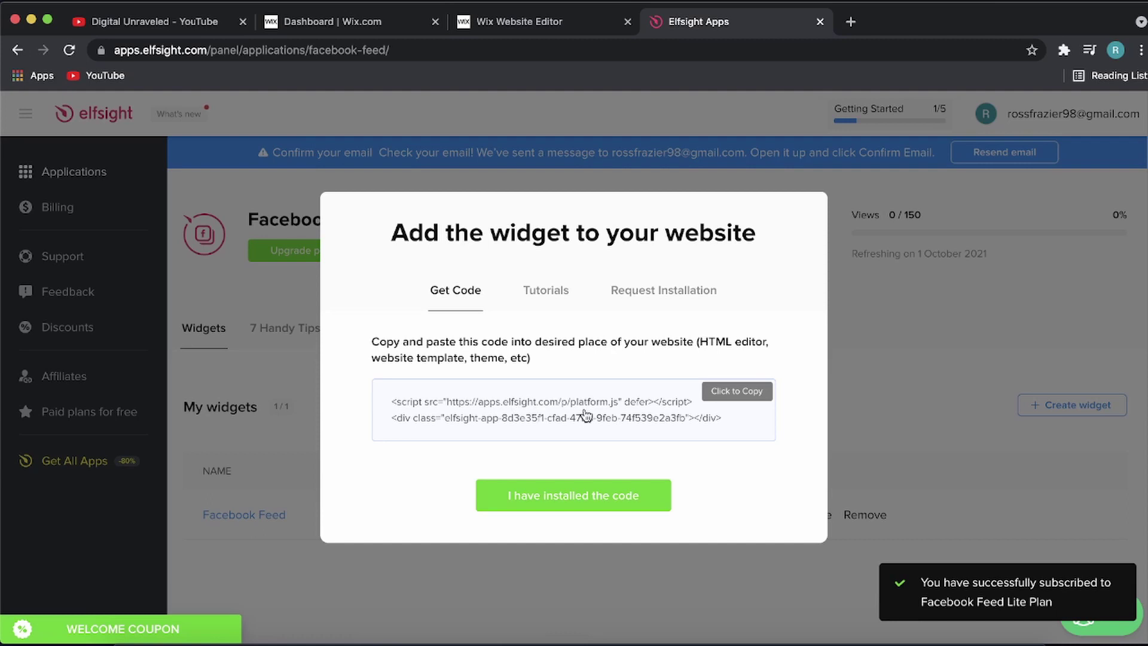
left_click(586, 415)
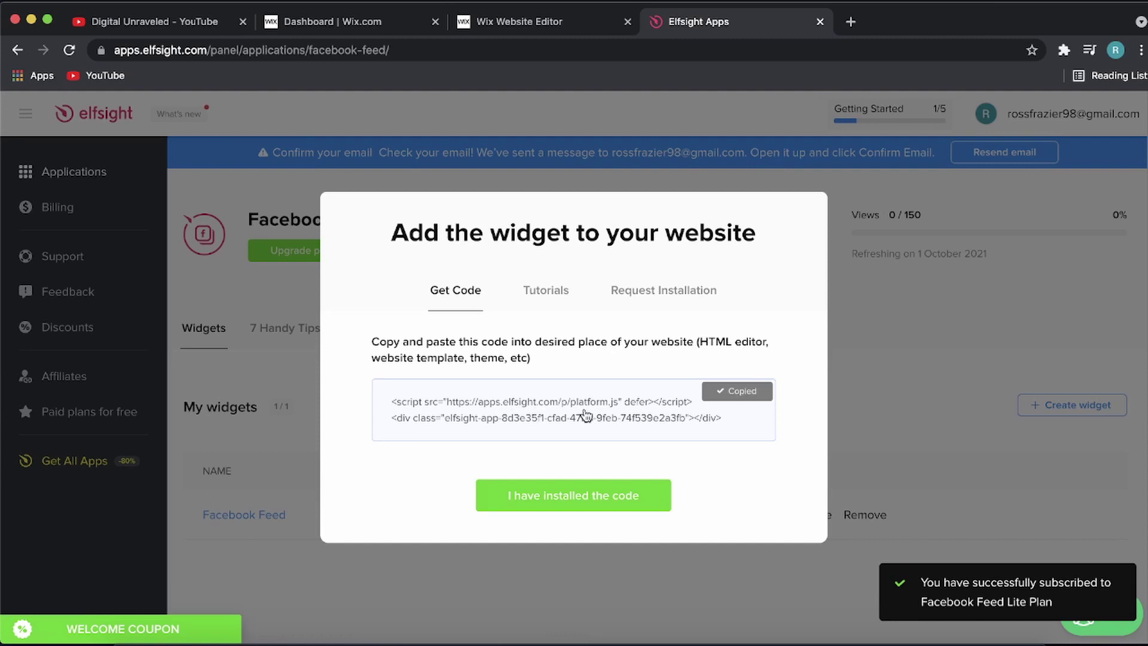
left_click(529, 27)
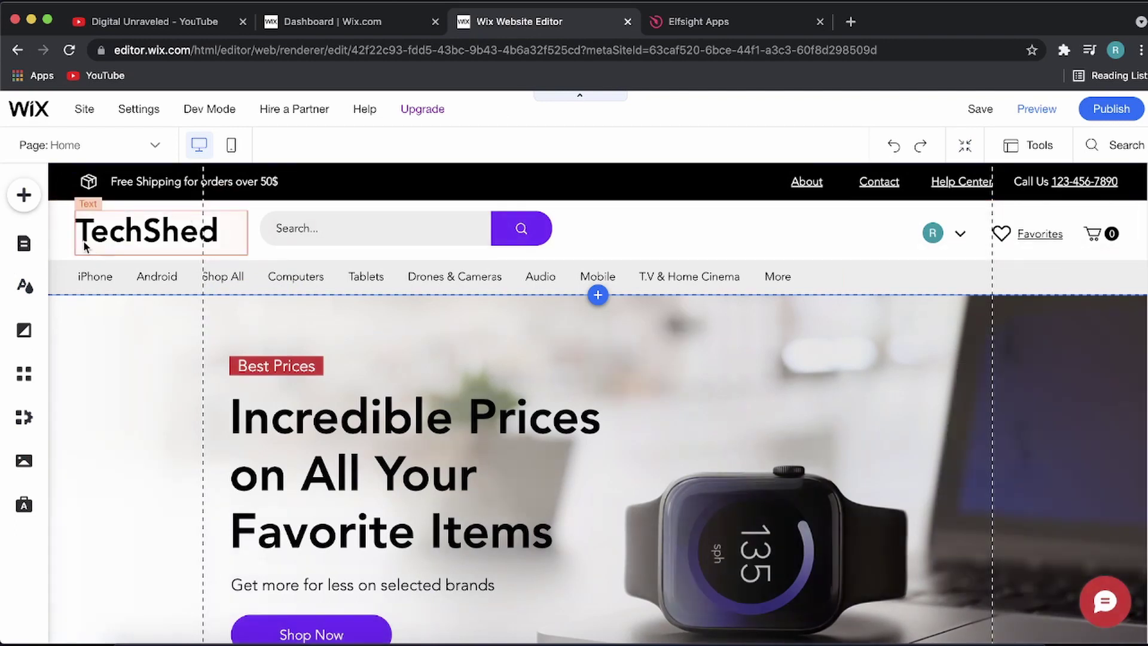
- Add an 'Embed a Widget' HTML element from Embed > Custom Embeds
left_click(24, 196)
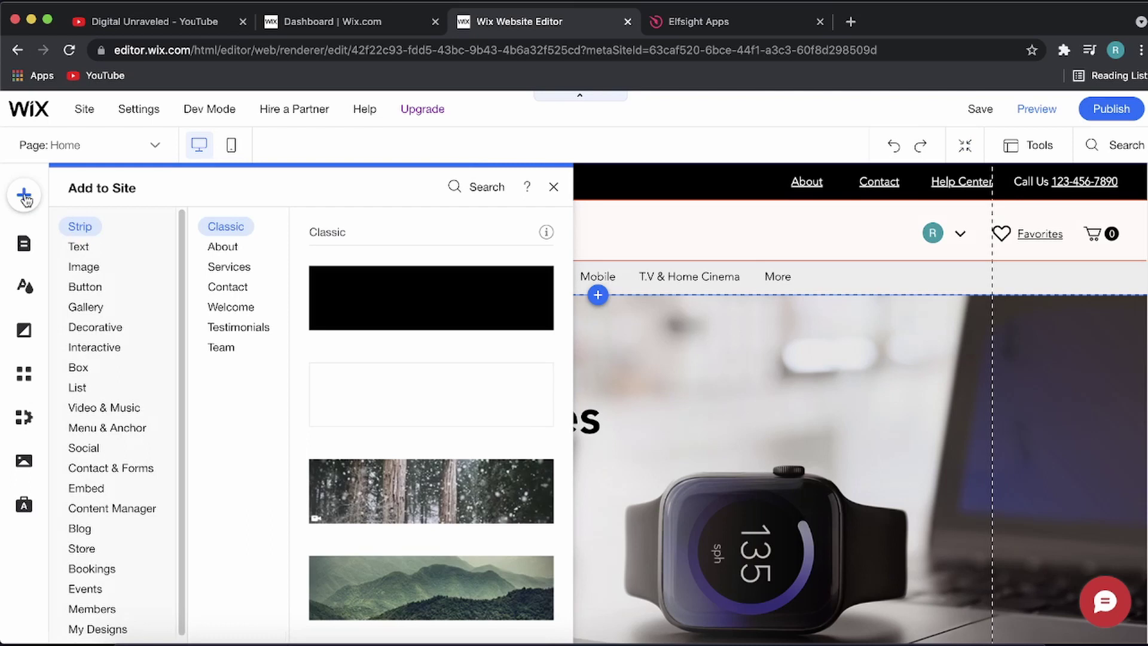
scroll(126, 284, "down", 1)
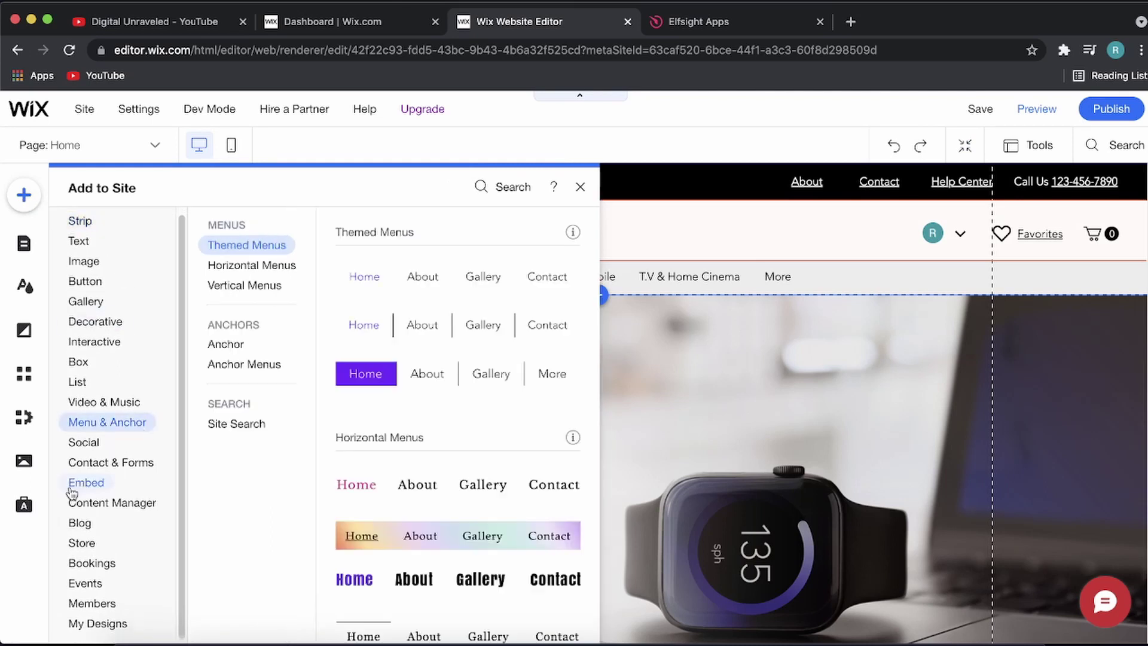
mouse_move(86, 488)
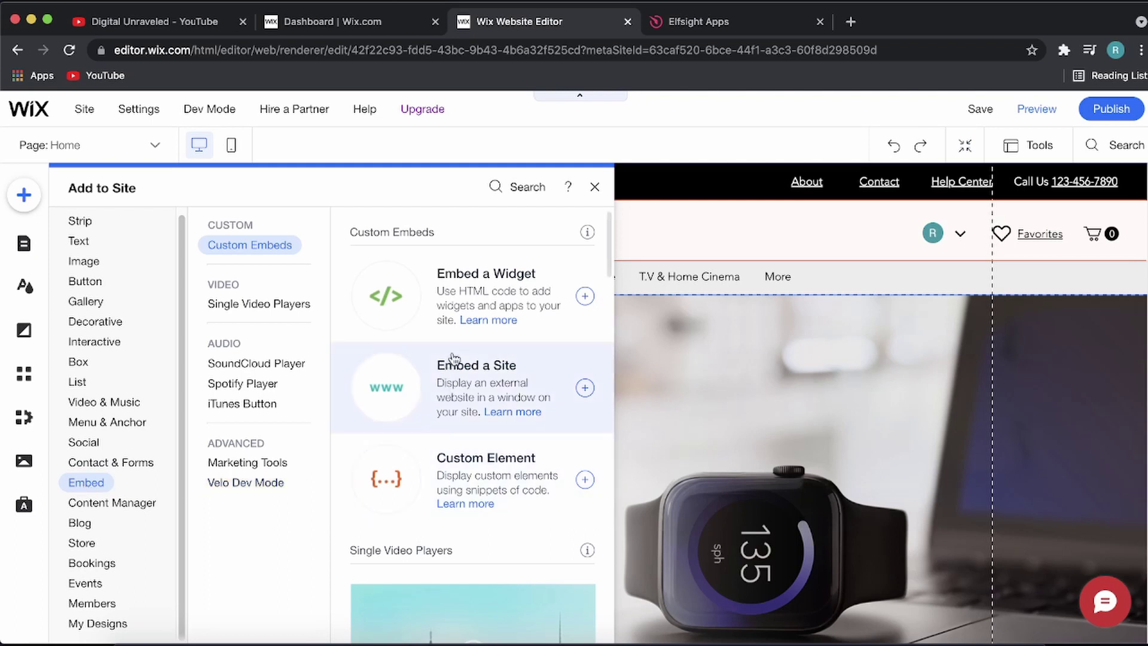
left_click(389, 296)
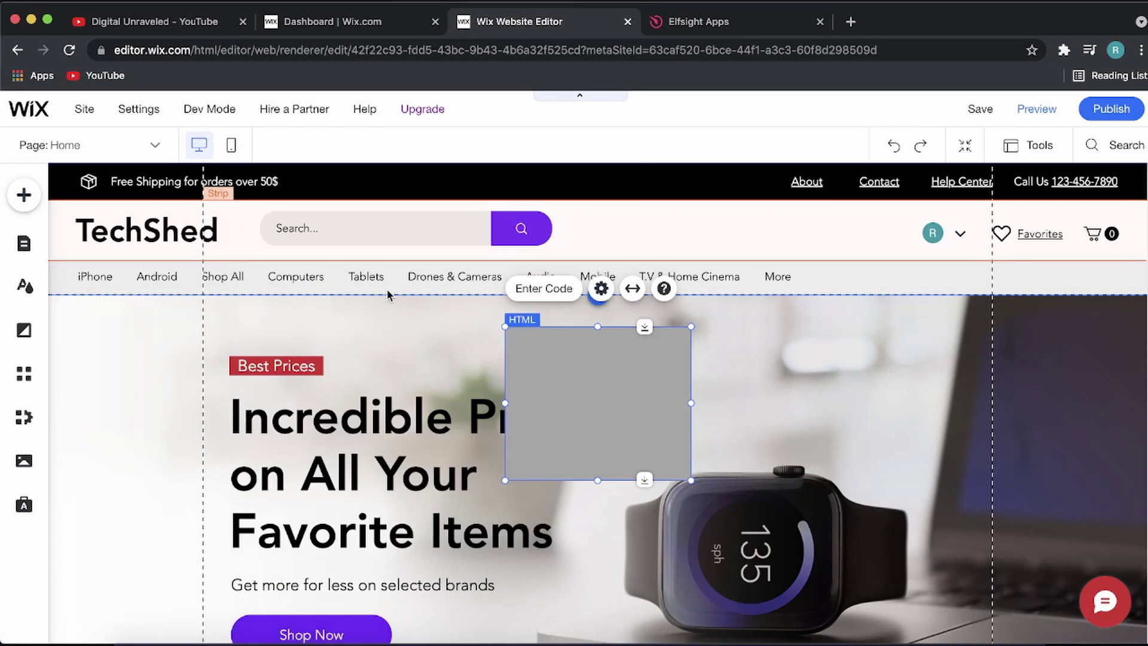
- Move the HTML box under the category menu and resize it to about 479 × 430
left_click_drag(602, 351, 705, 324)
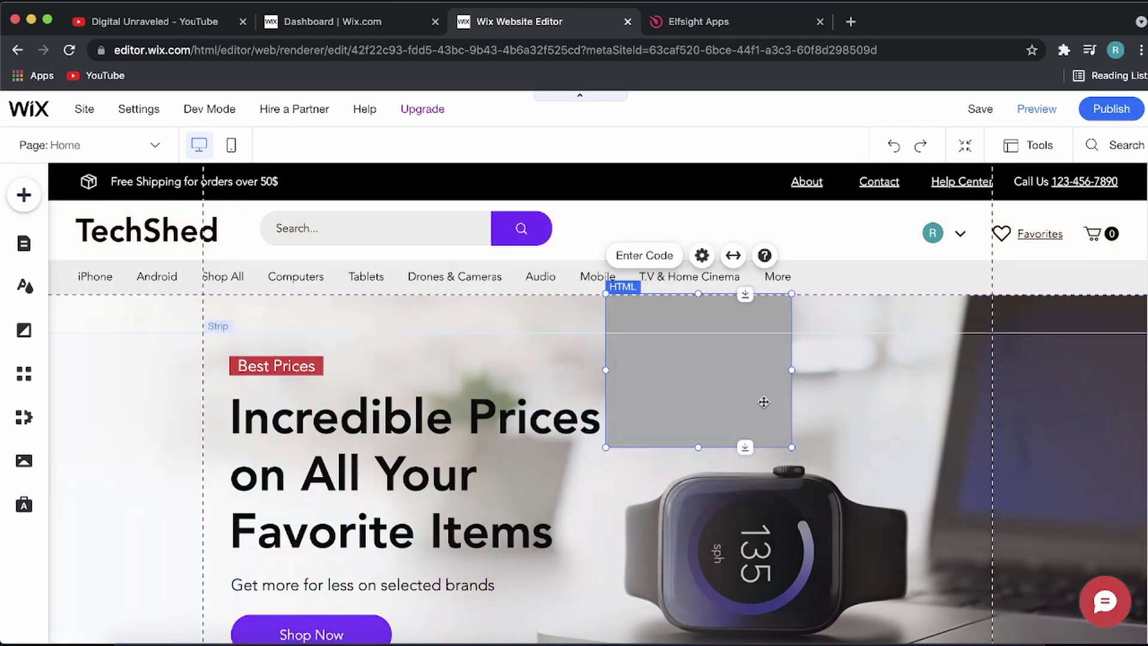
left_click(792, 375)
left_click(777, 371)
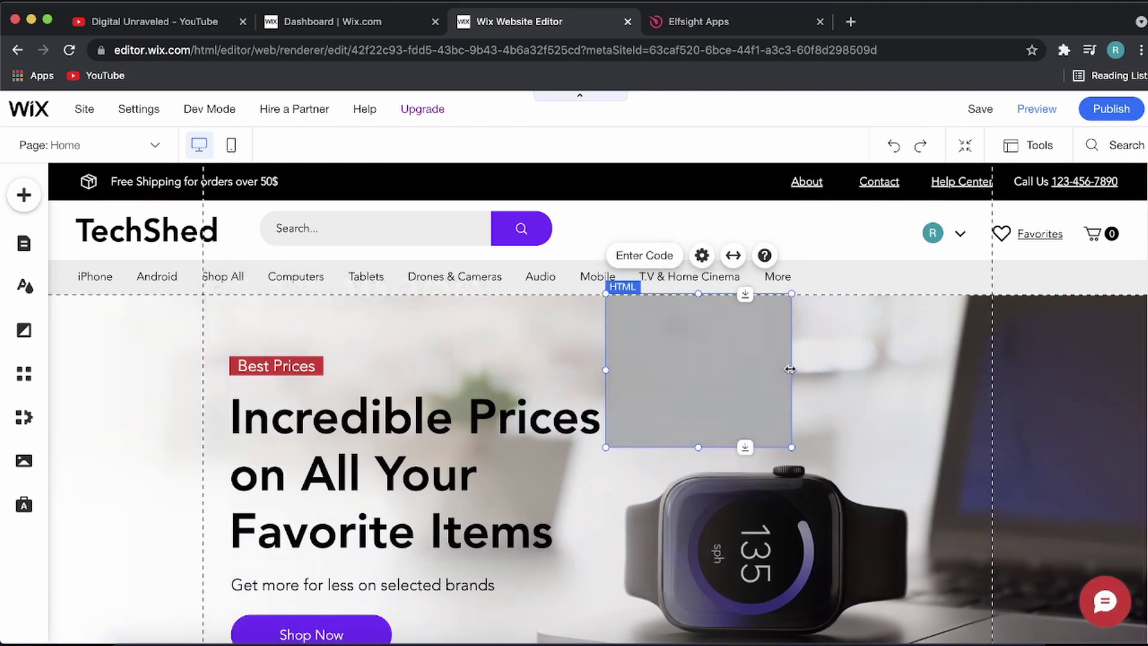
left_click_drag(790, 369, 992, 369)
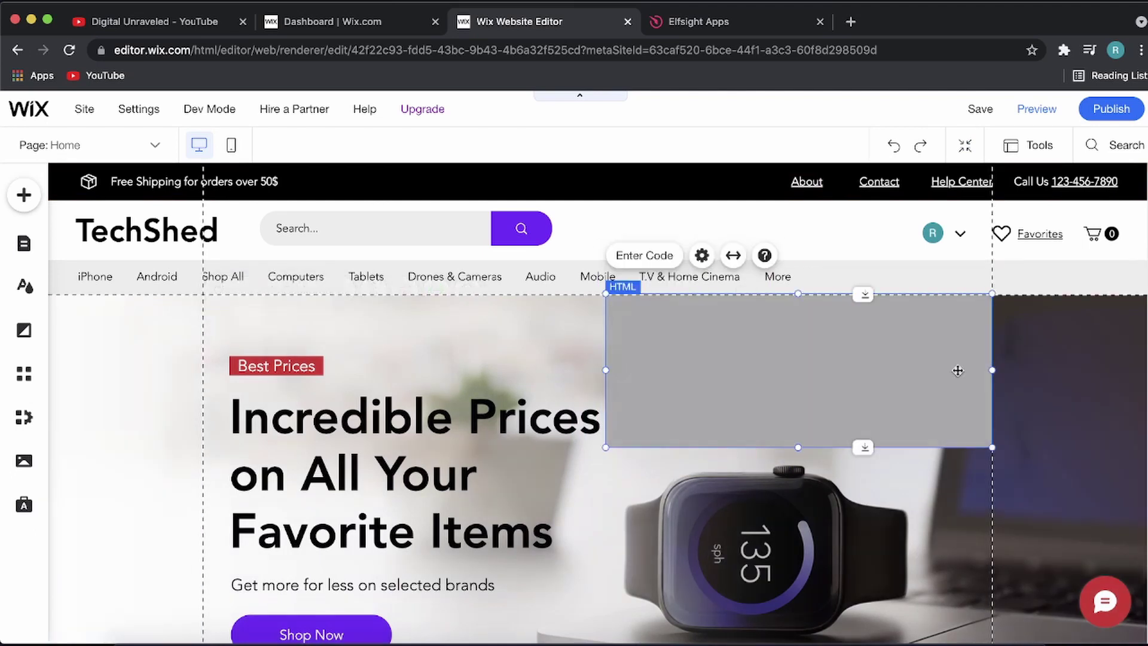
left_click_drag(798, 448, 795, 638)
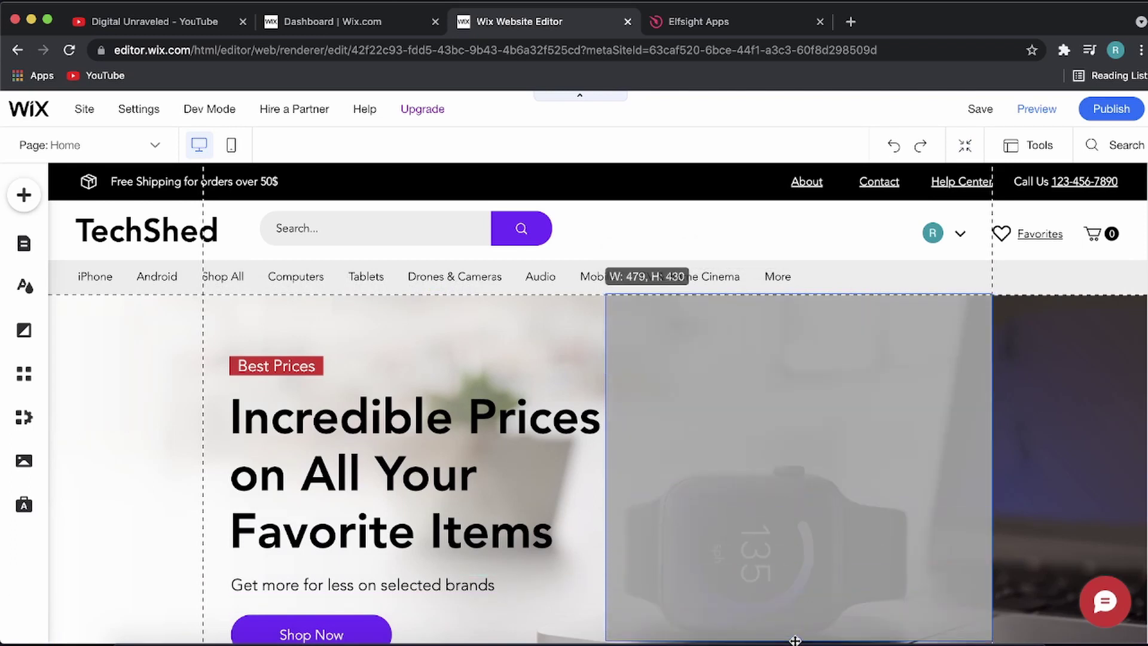
left_click_drag(795, 637, 797, 642)
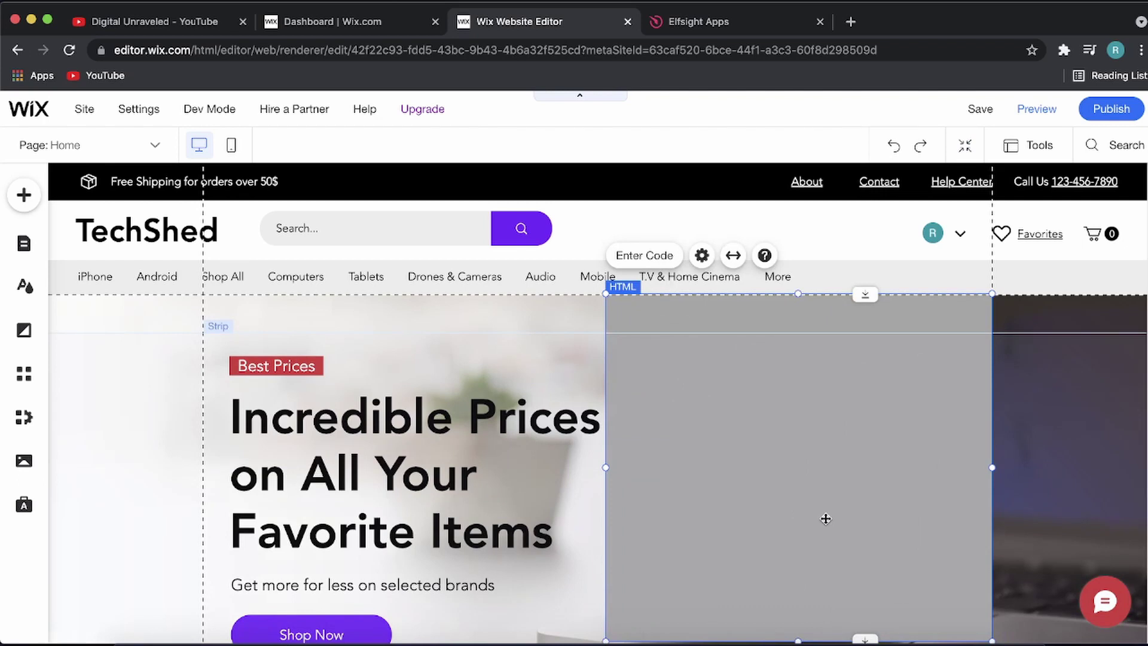
- Open the HTML box's code settings and copy the Elfsight installation snippet
left_click(645, 256)
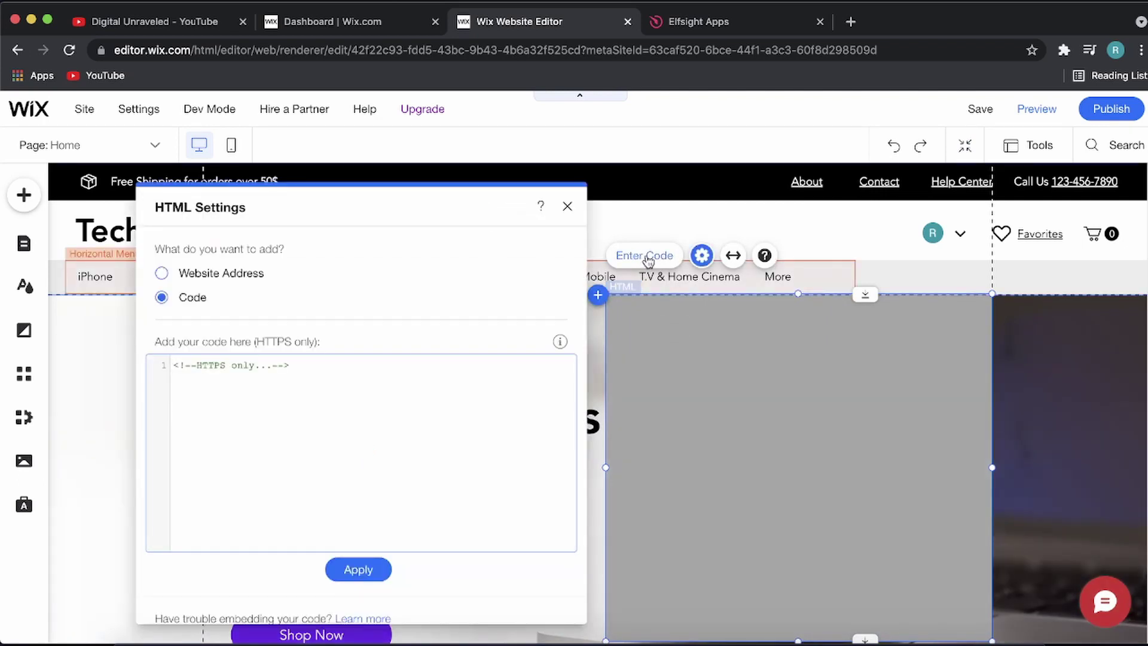
left_click(731, 26)
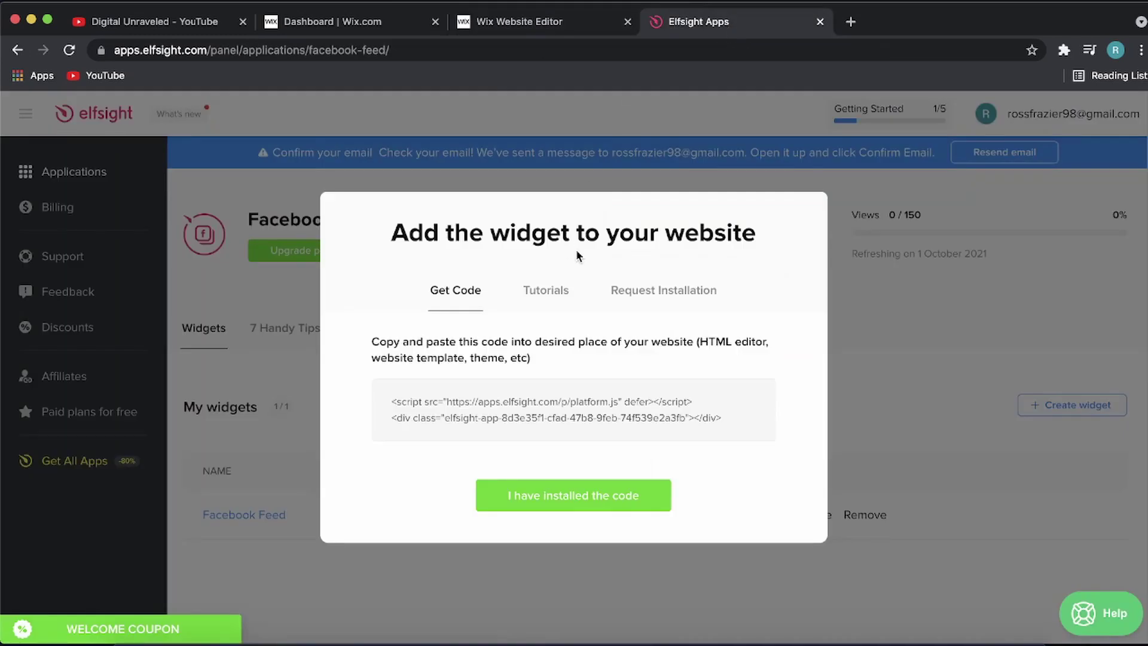
left_click(575, 405)
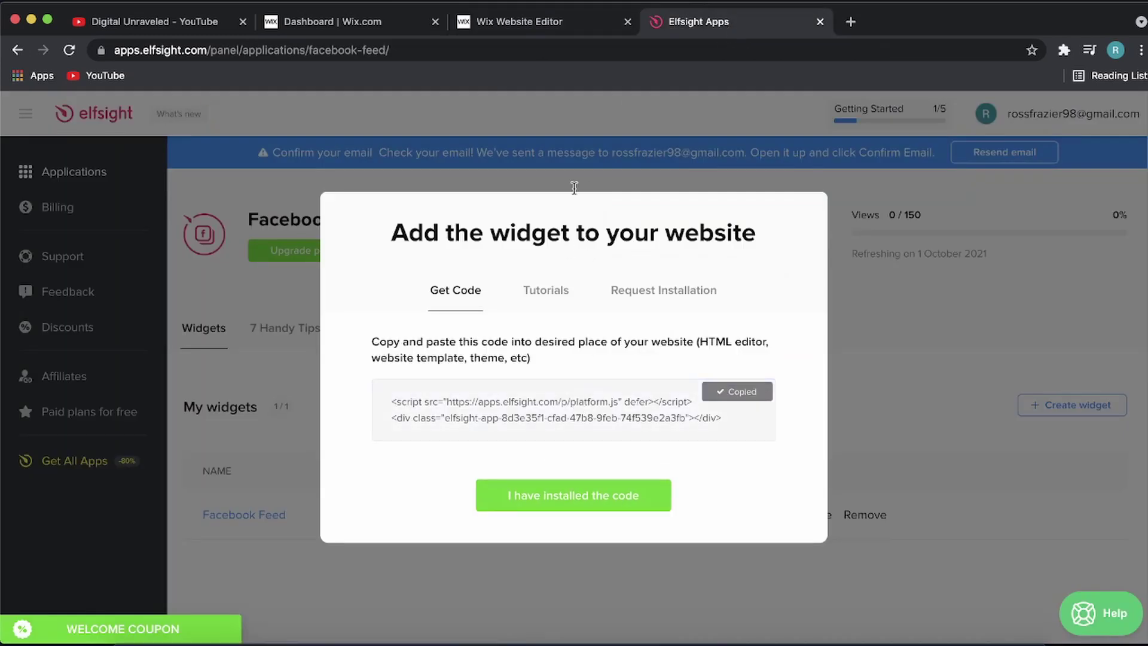
left_click(540, 30)
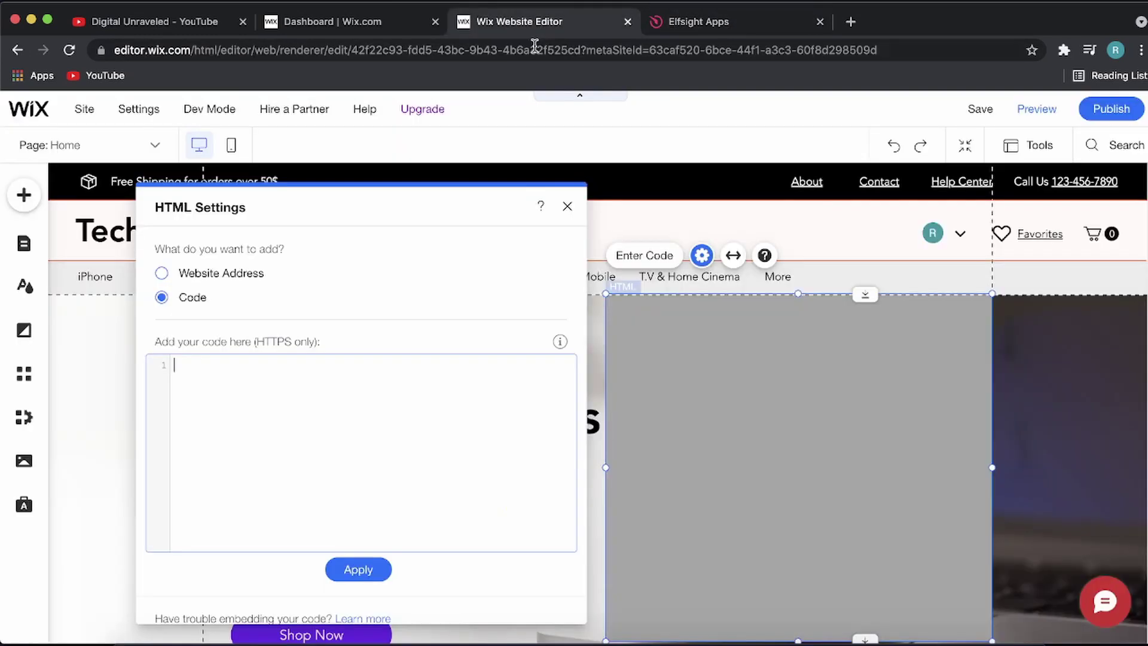
- Paste the Elfsight snippet into the code field and apply it with Update
left_click(282, 386)
right_click(279, 373)
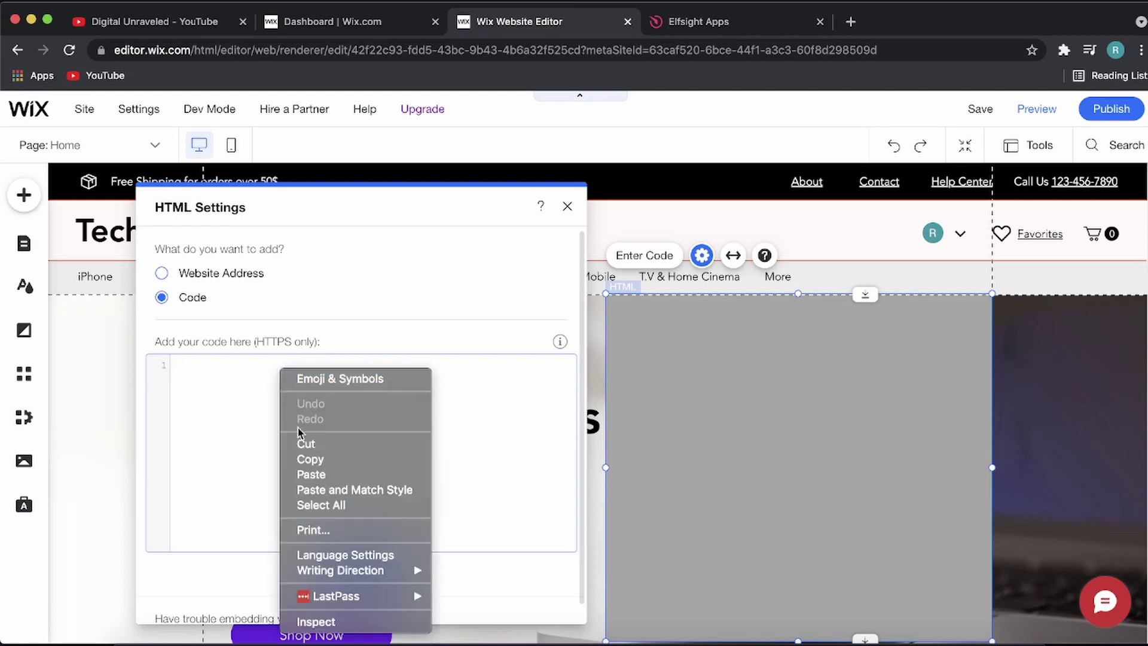
left_click(316, 475)
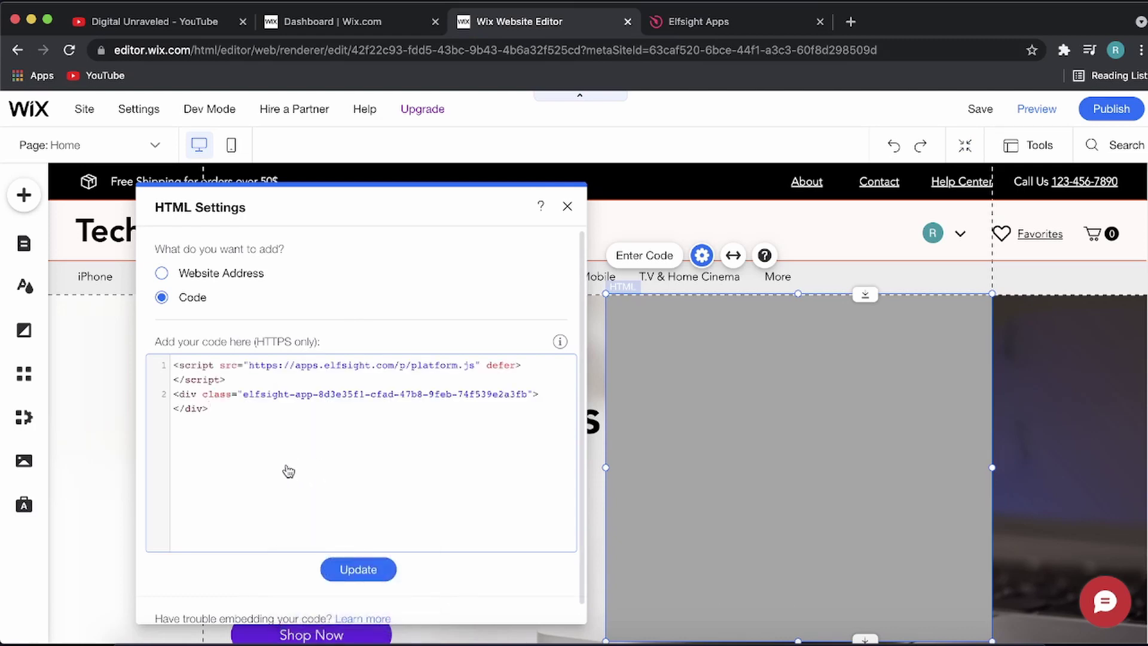
left_click(359, 571)
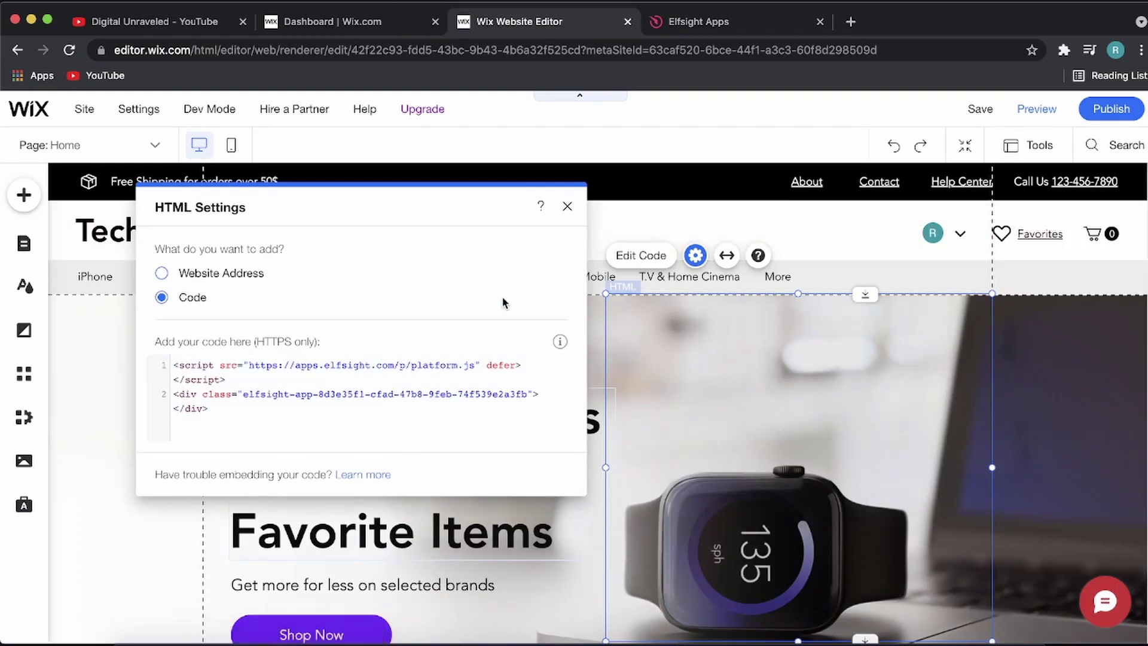
- Close HTML Settings and stretch the feed box down to about 479 × 580
left_click(567, 205)
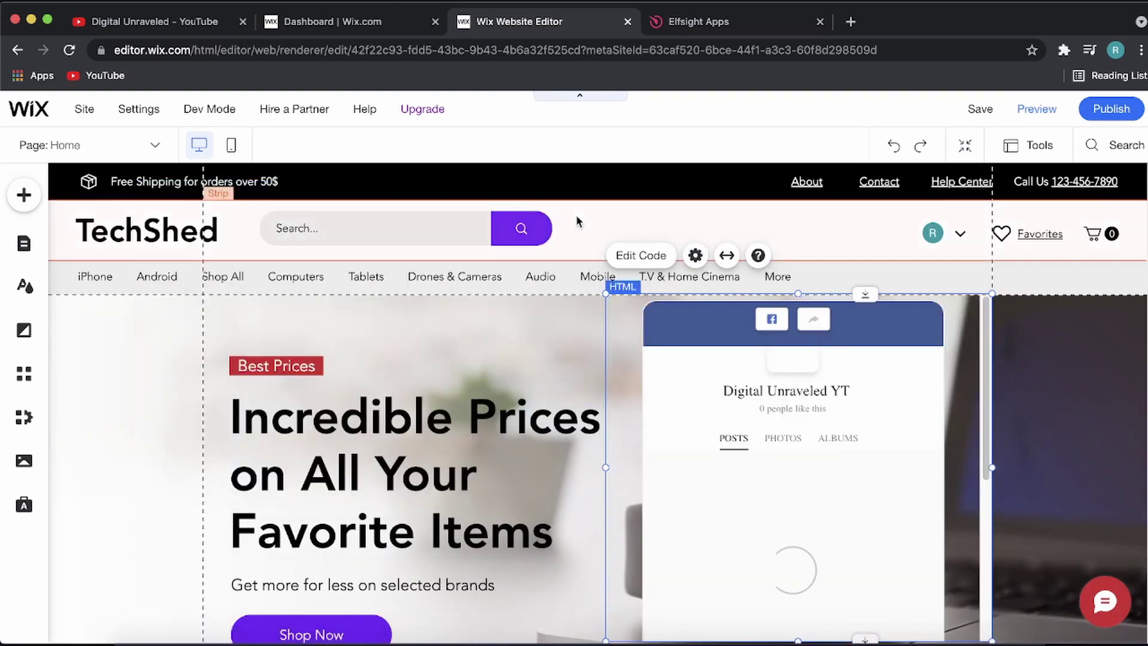
scroll(742, 400, "down", 2)
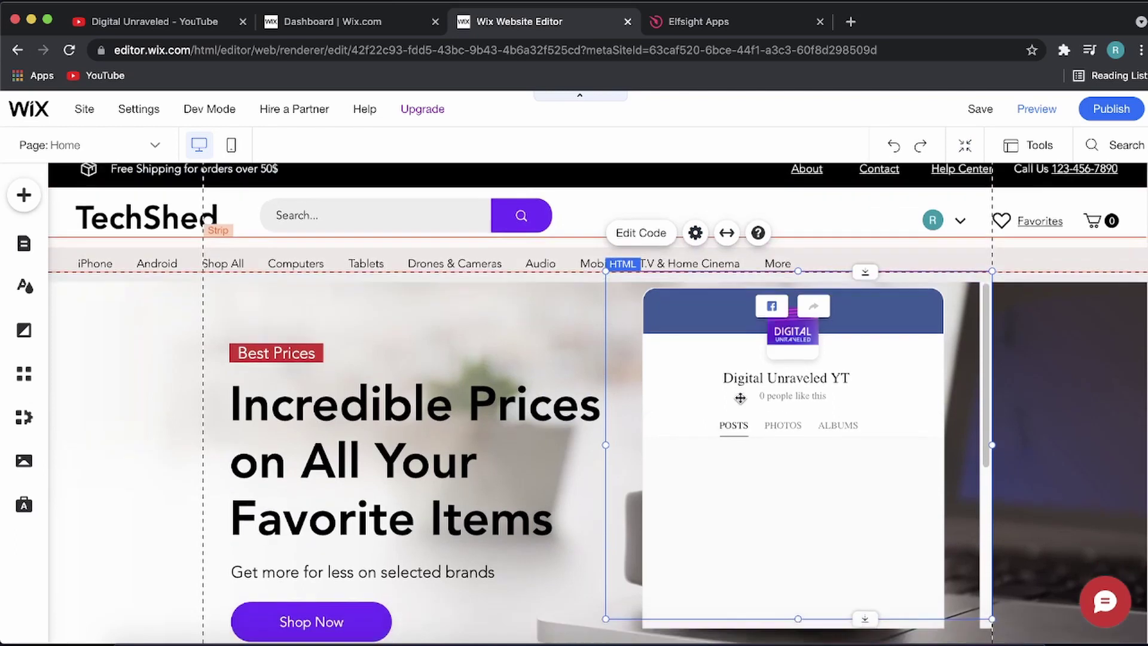
scroll(746, 407, "down", 2)
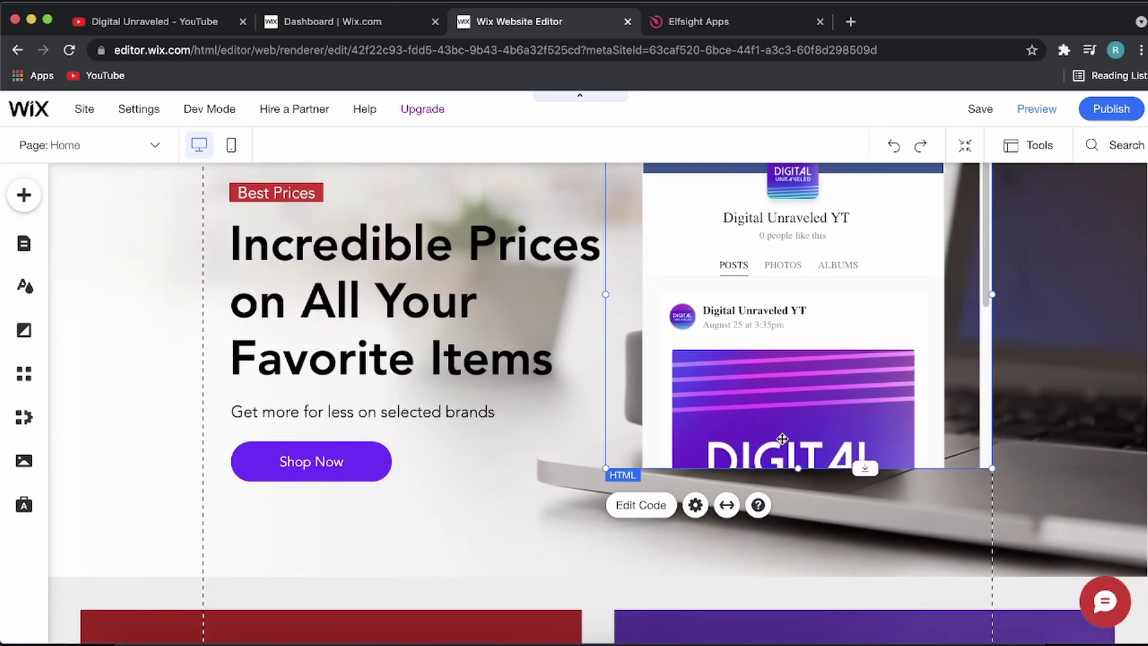
left_click_drag(800, 471, 800, 584)
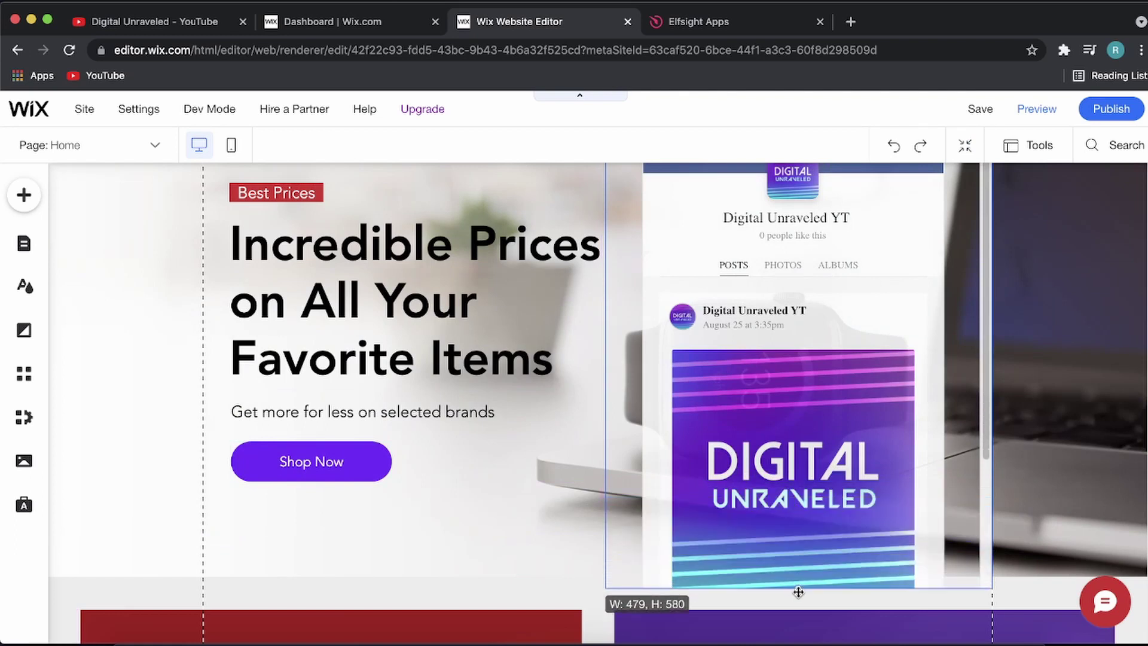
left_click_drag(800, 584, 796, 610)
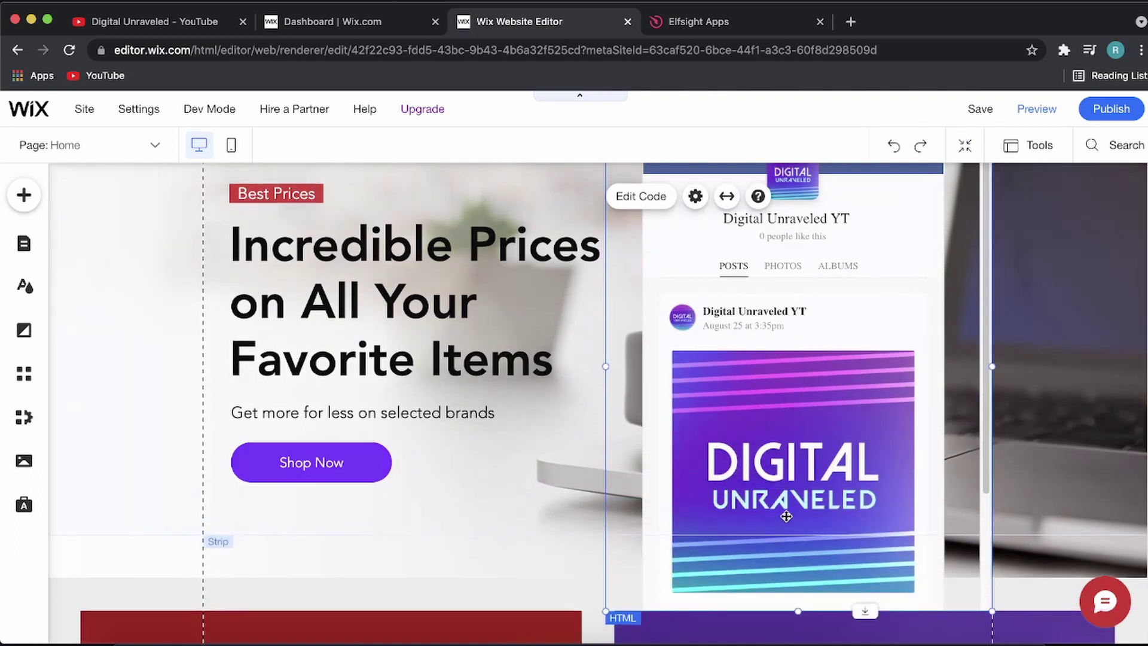
scroll(784, 507, "up", 2)
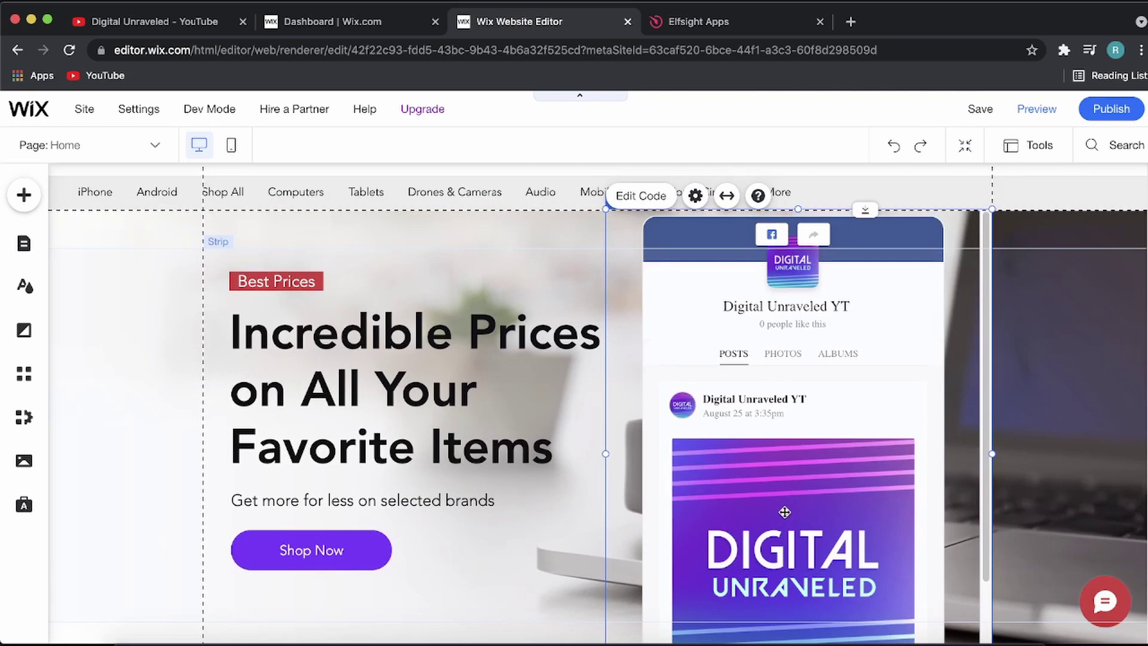
scroll(785, 512, "up", 1)
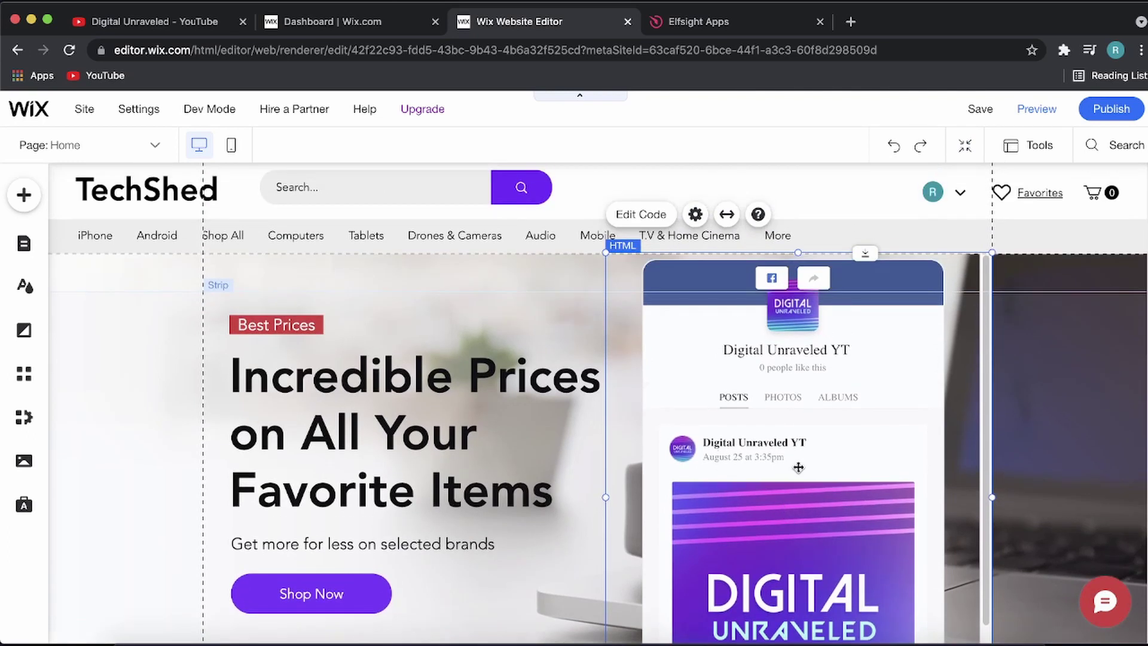